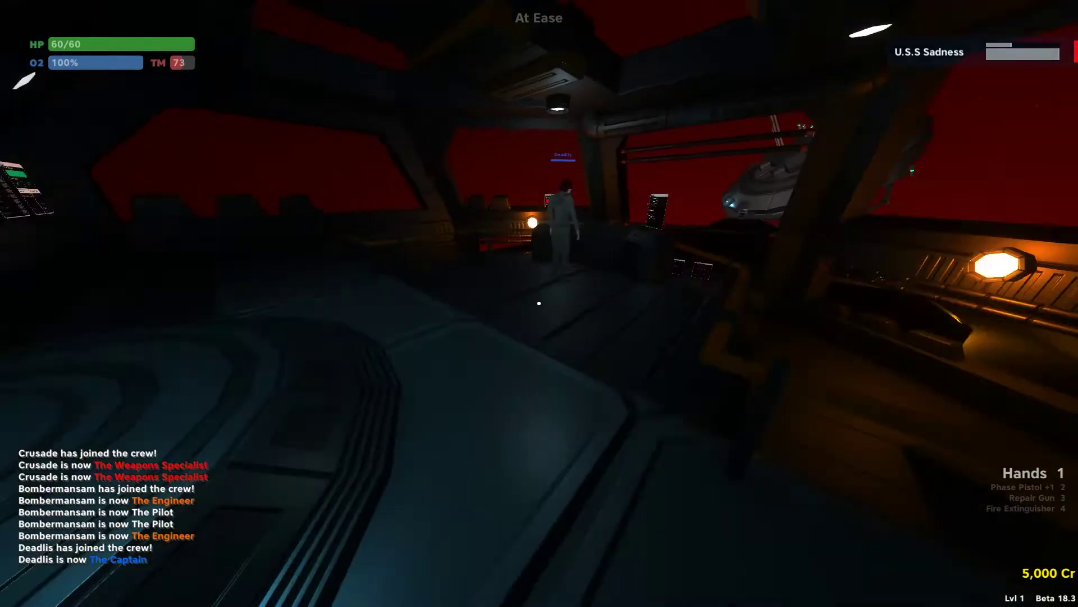
Walk from the bridge into Engineering and look over the reactor consoles.
{"action": "key", "text": "w"}
{"action": "key", "text": "w"}
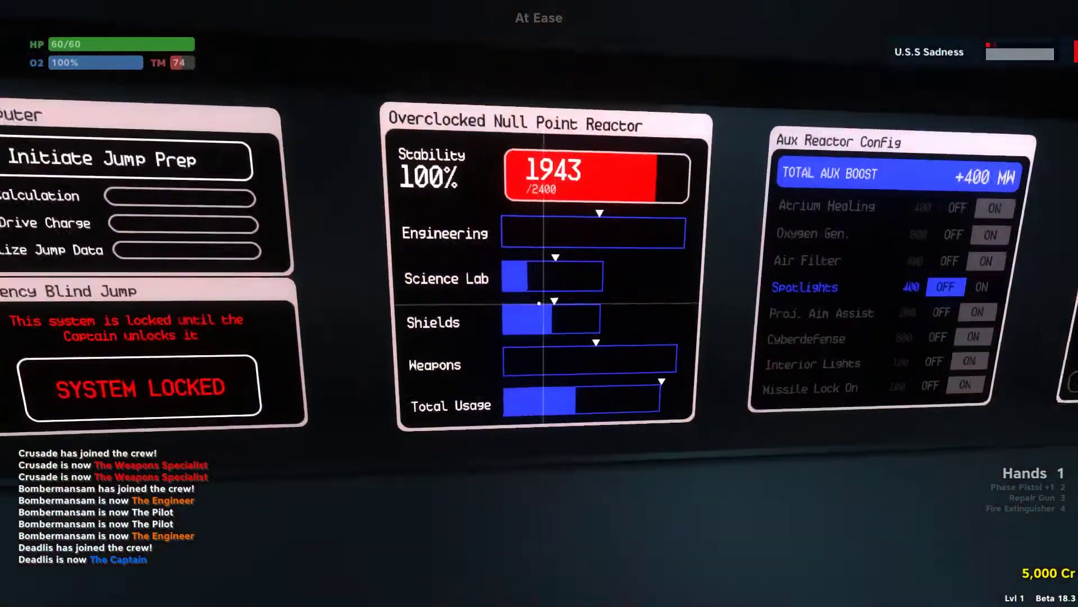
{"action": "key", "text": "s"}
{"action": "key", "text": "w"}
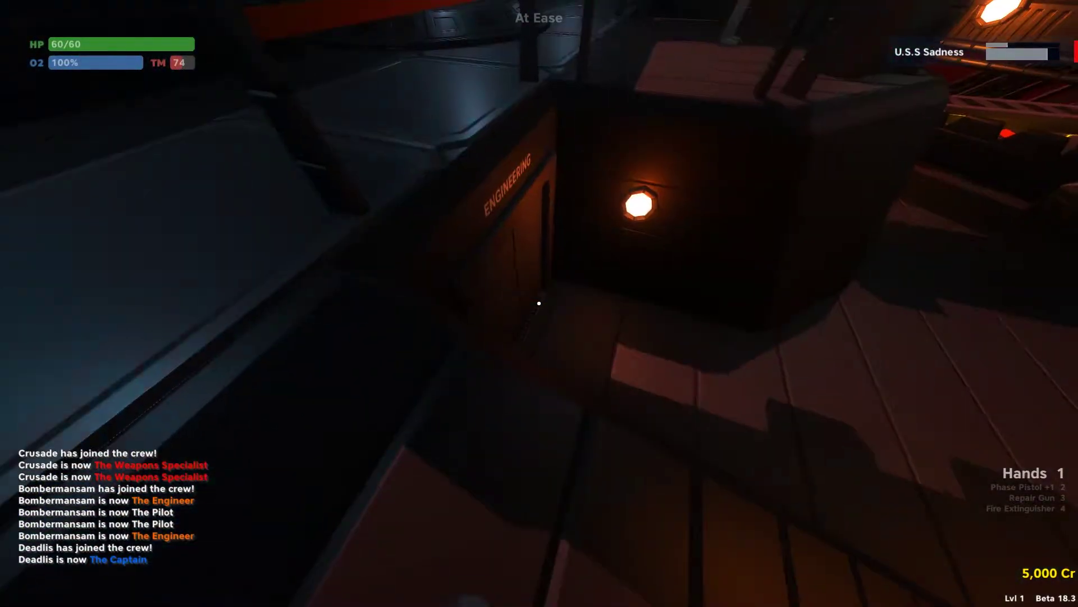
Equip the fire extinguisher and walk down the corridor past the crew to the trading station.
{"action": "key", "text": "4"}
{"action": "key", "text": "w"}
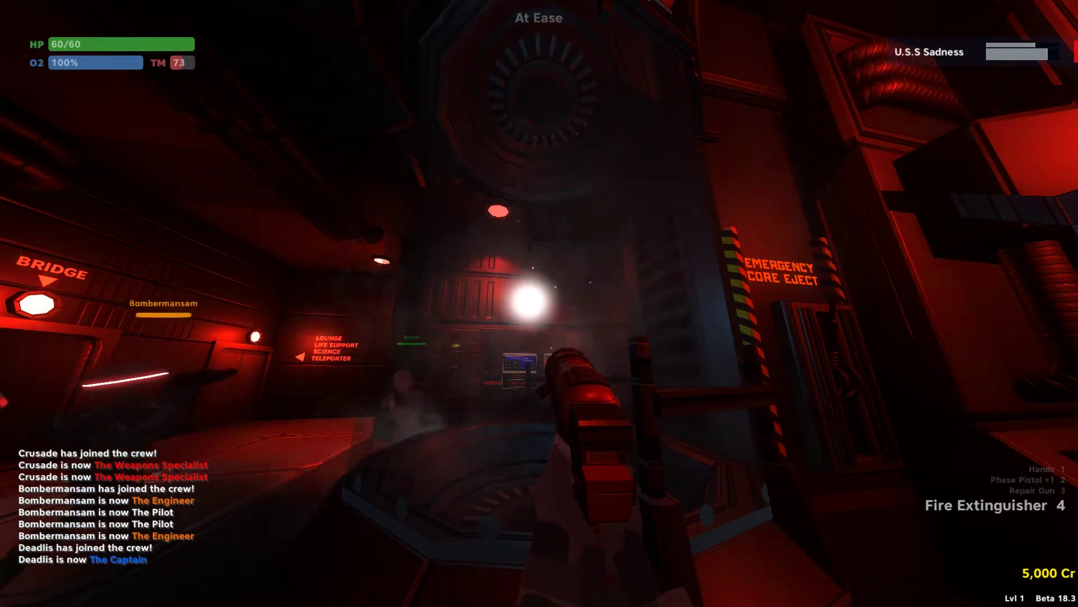
{"action": "key", "text": "s"}
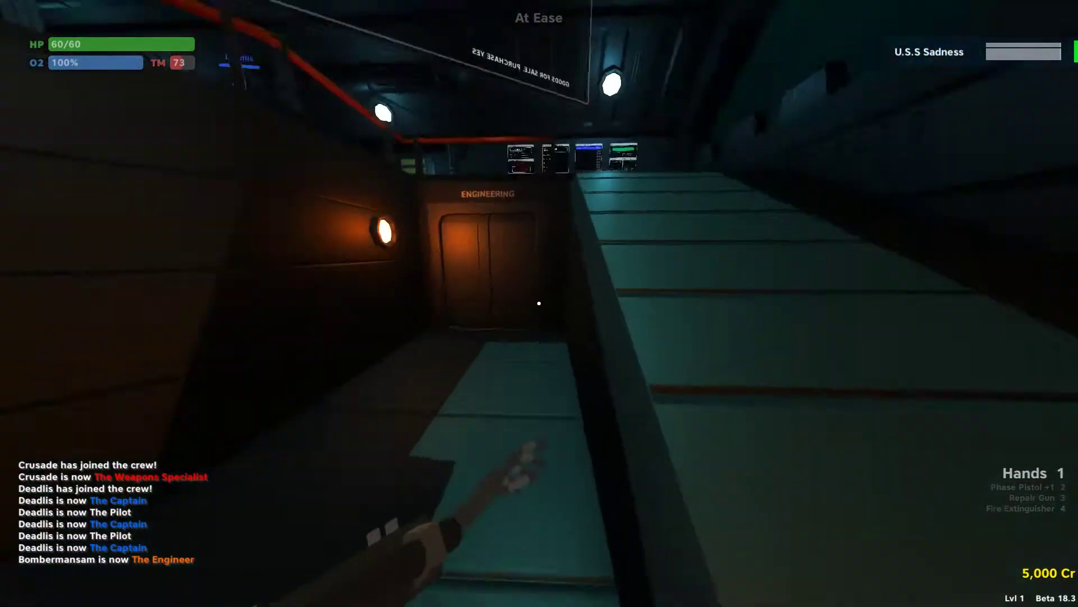
{"action": "key", "text": "w"}
{"action": "key", "text": "w"}
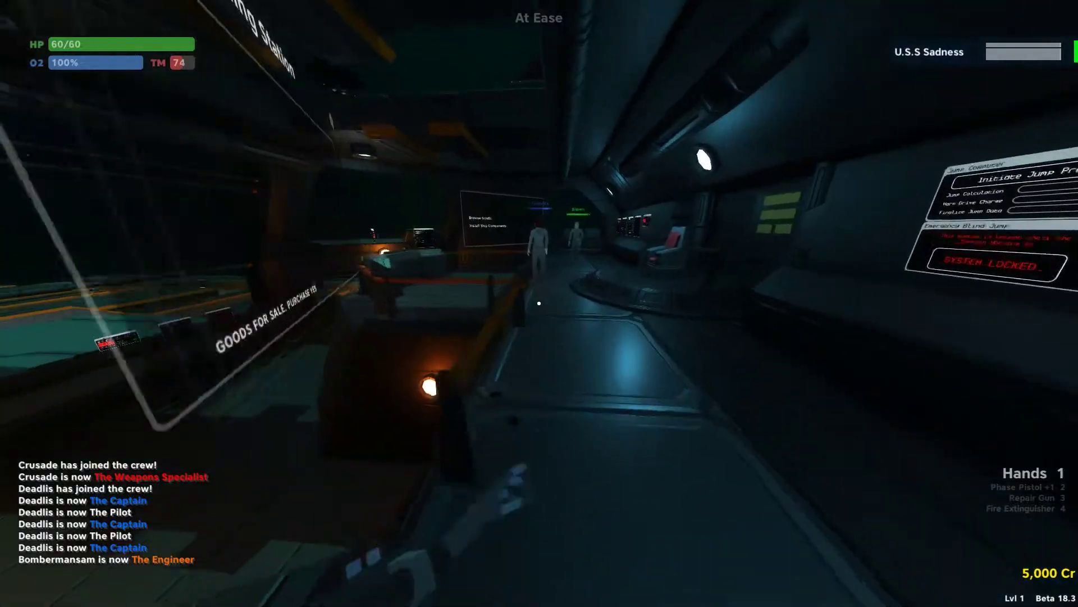
{"action": "key", "text": "w"}
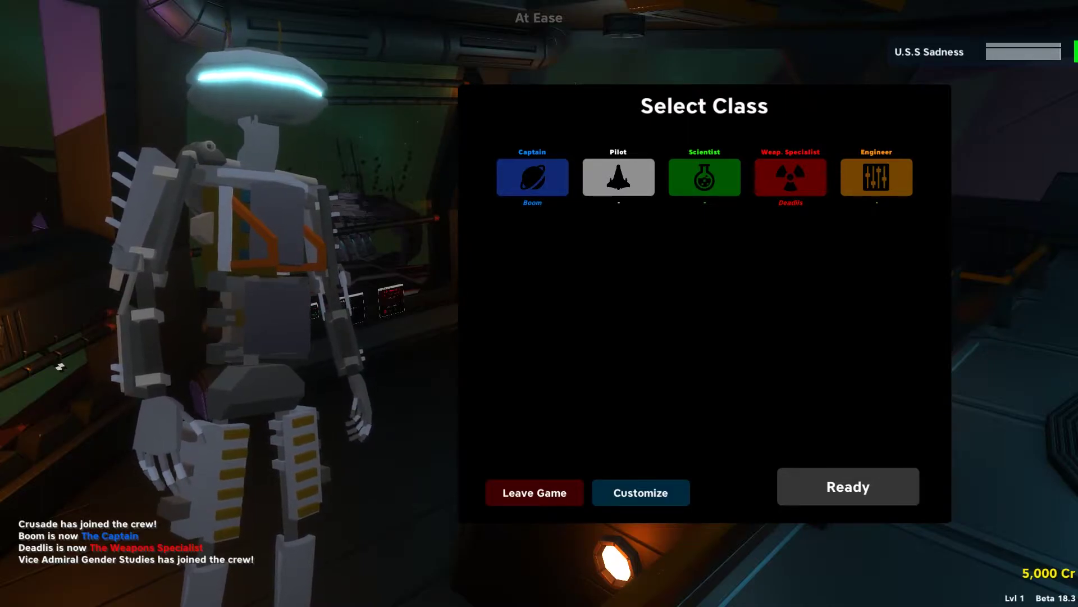
In character customization, choose the Robot race and pick the third head.
{"action": "left_click", "coordinate": [641, 492]}
{"action": "left_click", "coordinate": [829, 246]}
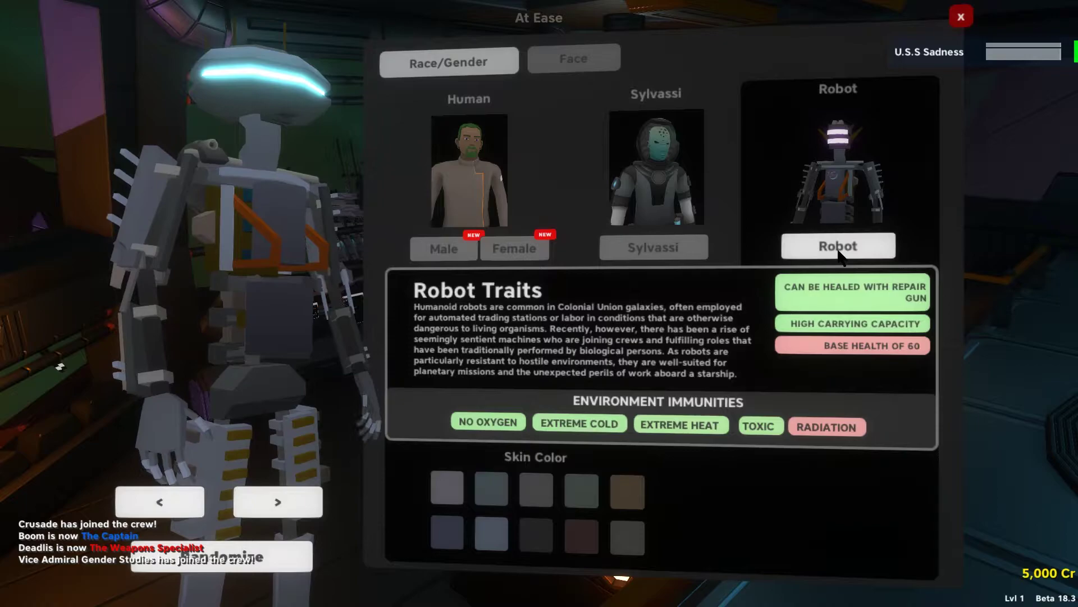
{"action": "left_click", "coordinate": [600, 57]}
{"action": "left_click", "coordinate": [745, 186]}
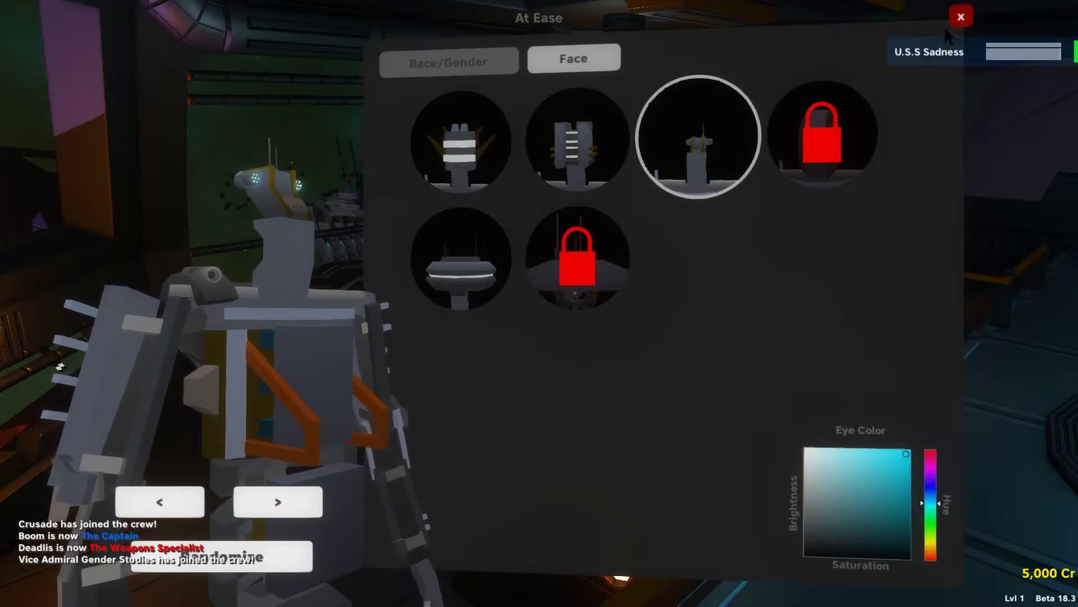
Tint the robot's eyes red, then green, and switch to the second head style.
{"action": "left_click", "coordinate": [961, 17]}
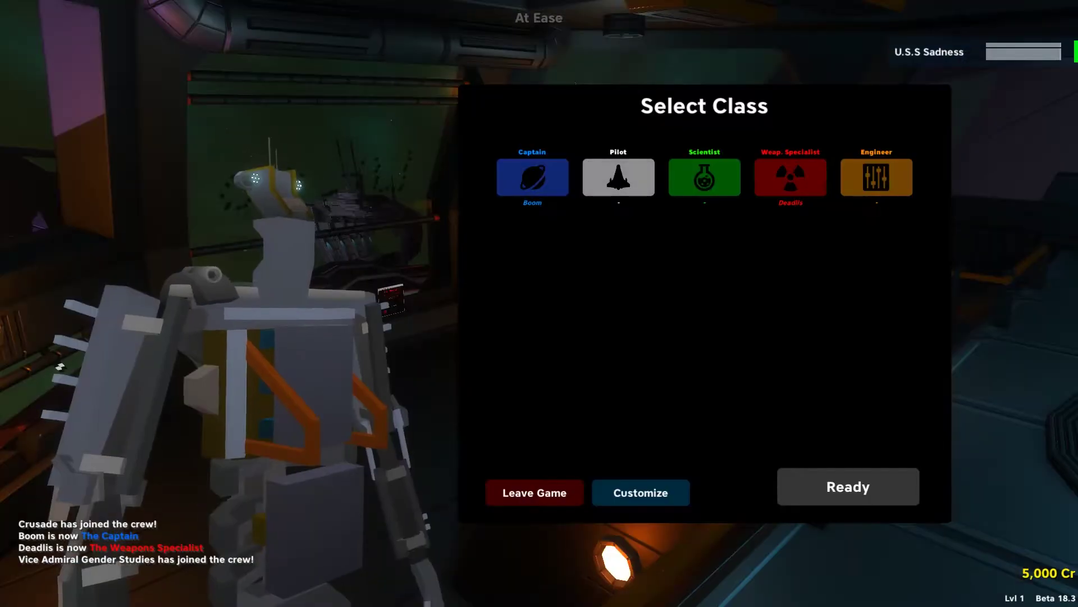
{"action": "left_click", "coordinate": [650, 491]}
{"action": "left_click_drag", "start_coordinate": [931, 506], "coordinate": [935, 406]}
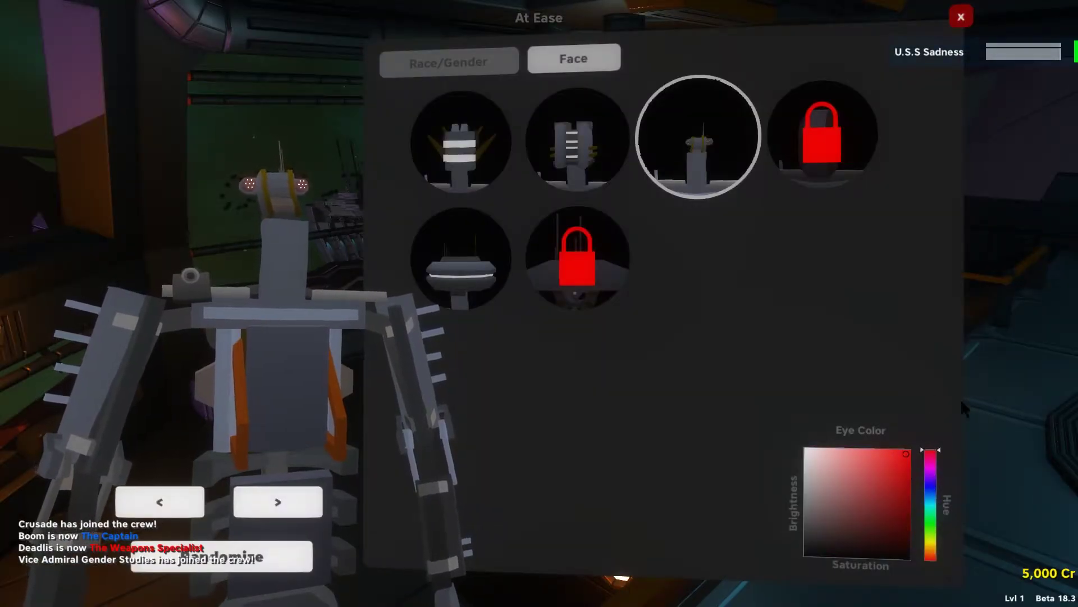
{"action": "left_click_drag", "start_coordinate": [930, 507], "coordinate": [935, 522]}
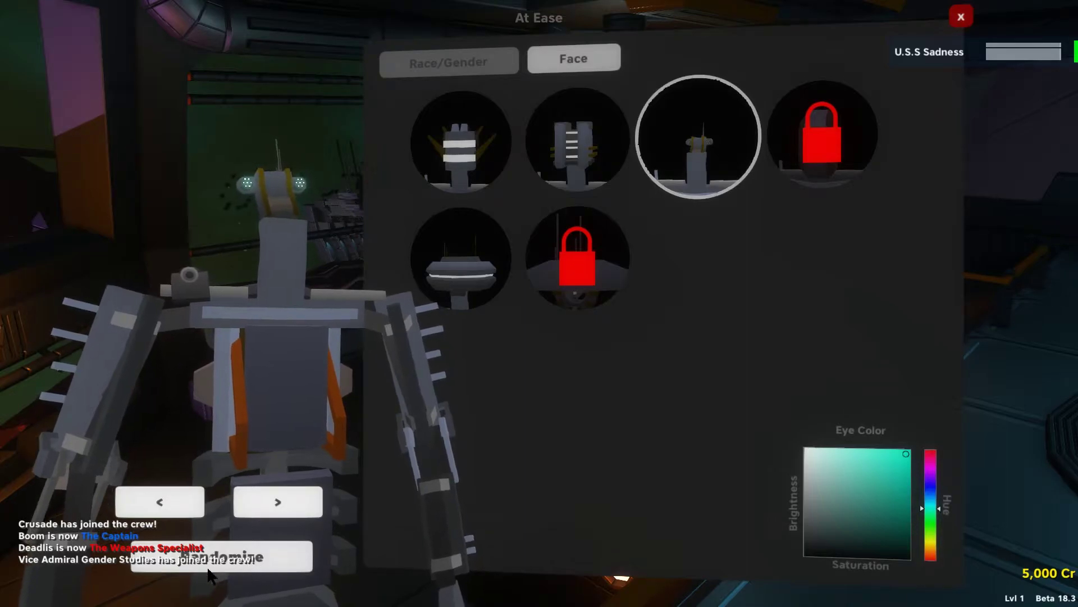
{"action": "left_click", "coordinate": [290, 572]}
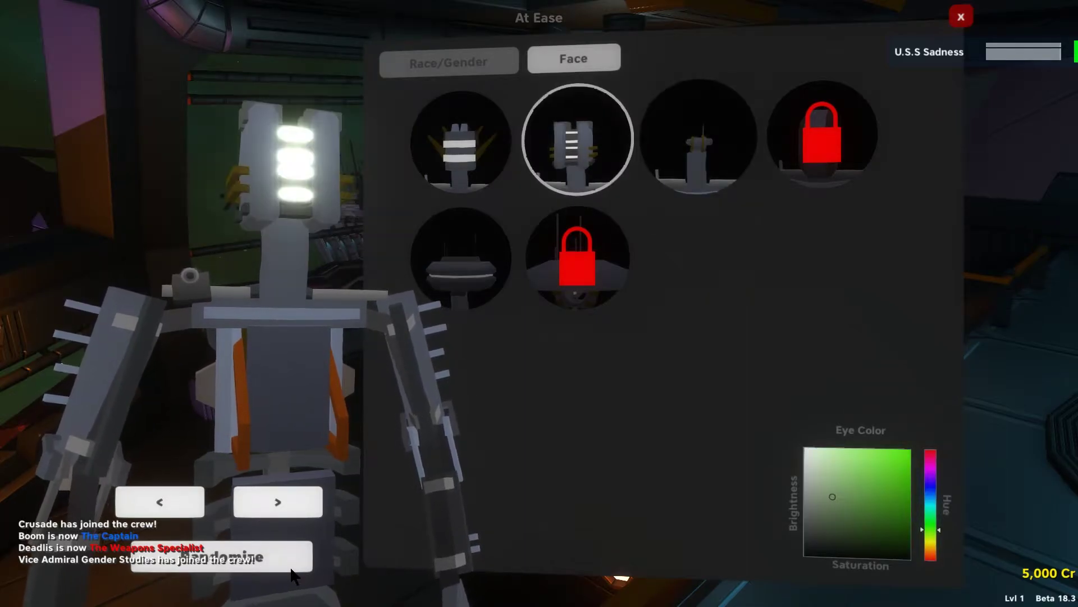
{"action": "left_click", "coordinate": [291, 572]}
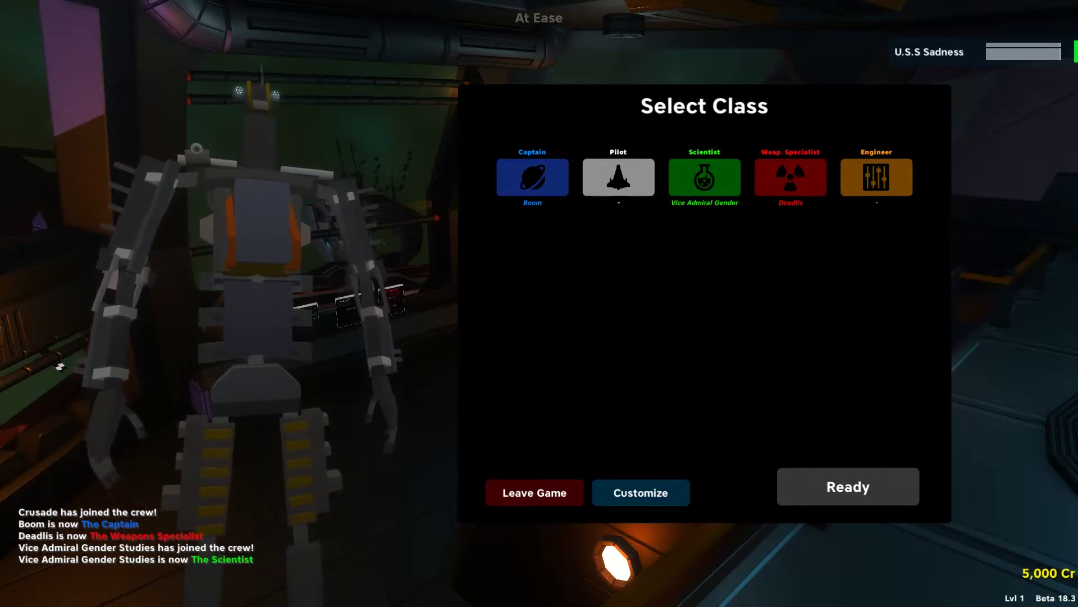
Join the crew as Pilot, walk to the bridge and sit in the captain's chair.
{"action": "left_click", "coordinate": [618, 177]}
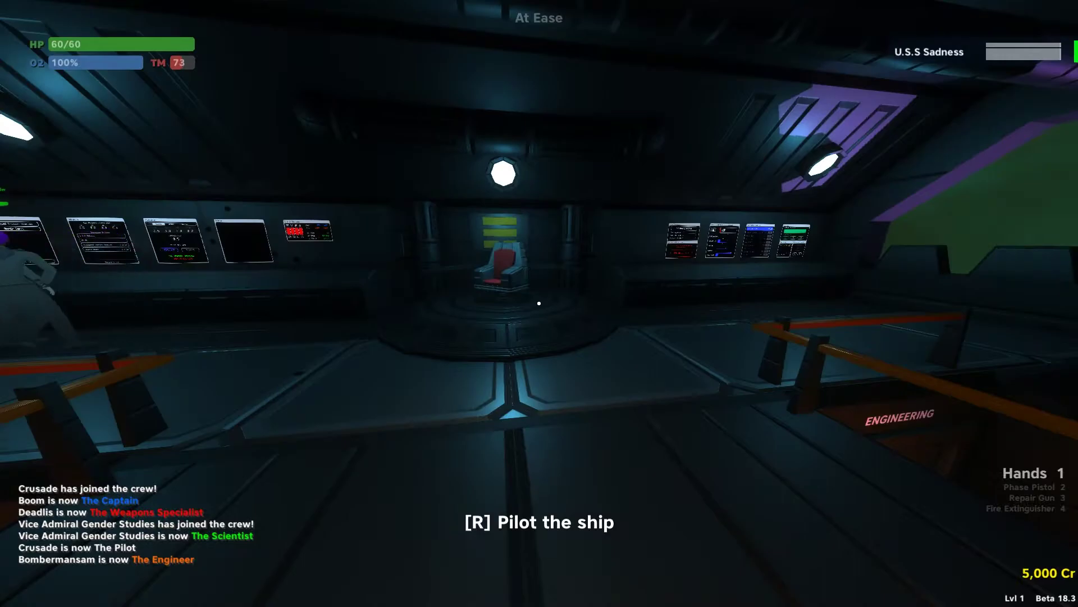
{"action": "key", "text": "w"}
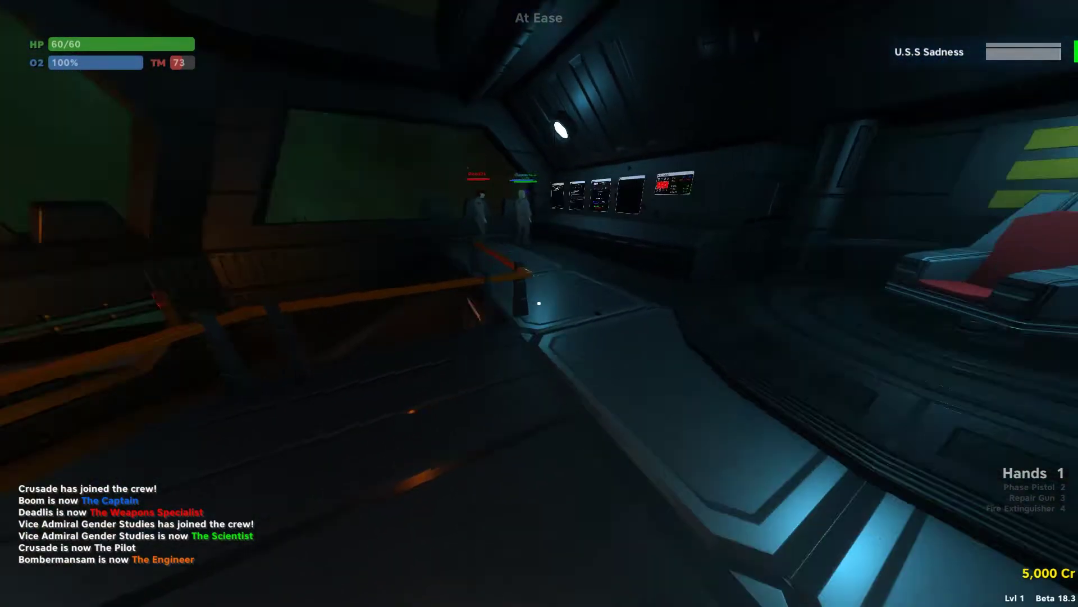
{"action": "key", "text": "w"}
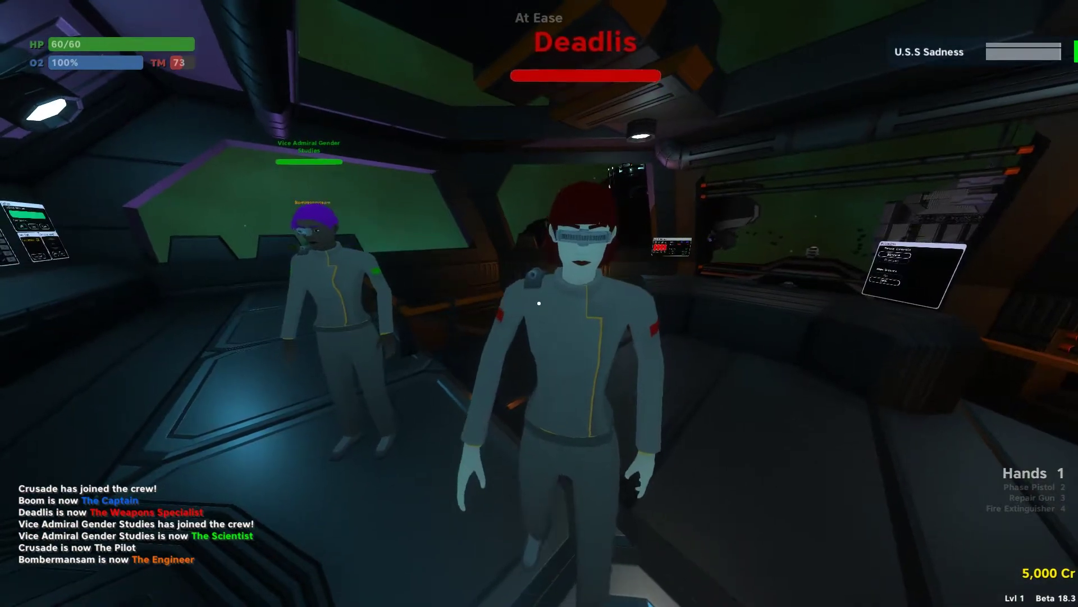
{"action": "key", "text": "e"}
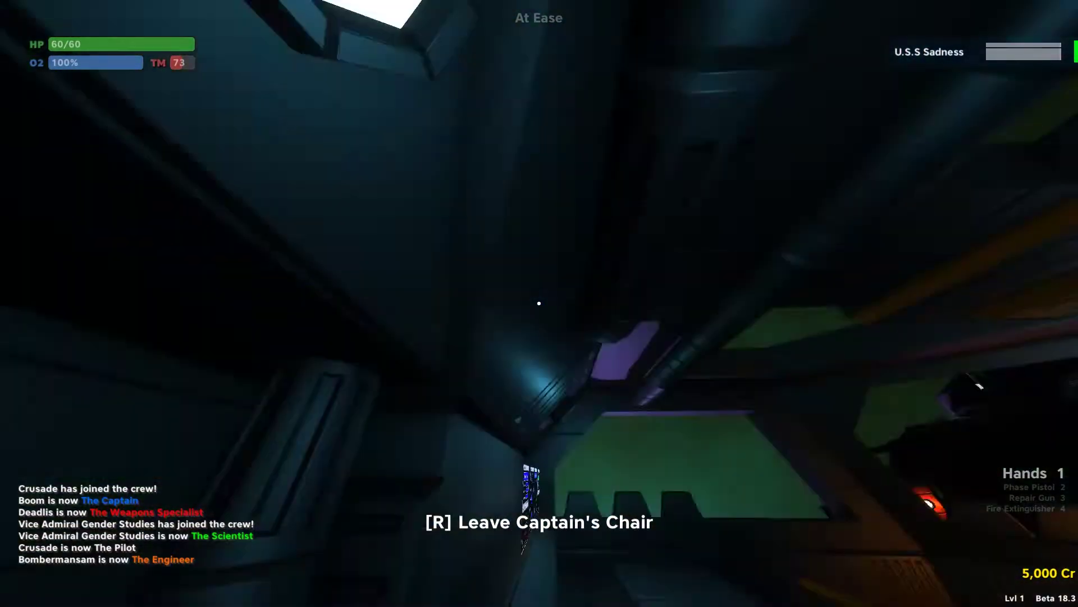
Walk past Engineering and the trading station, then try the sensor station by the wall consoles.
{"action": "key", "text": "w"}
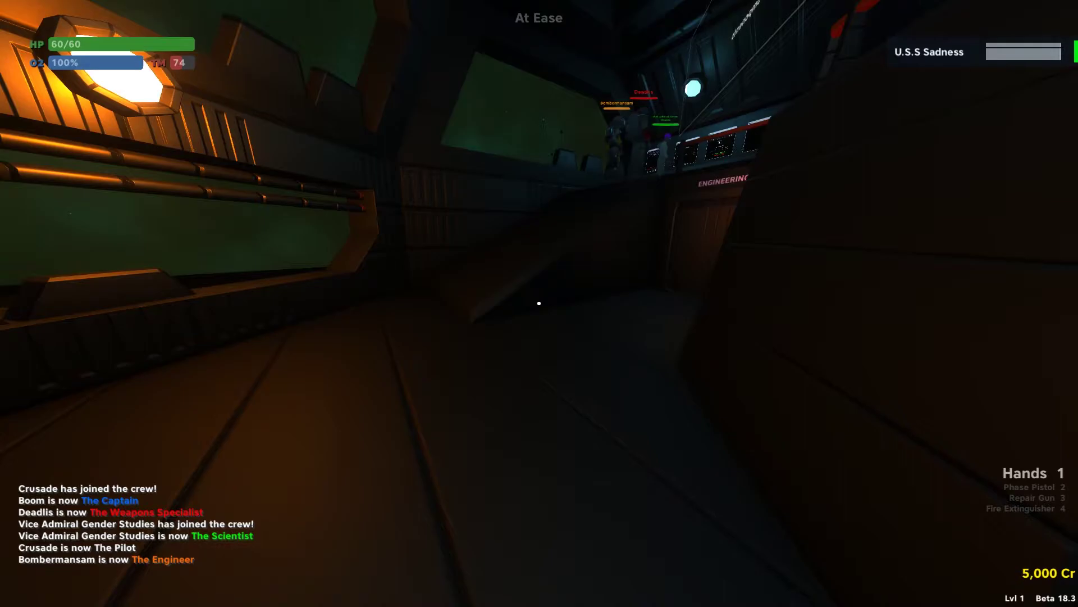
{"action": "key", "text": "w"}
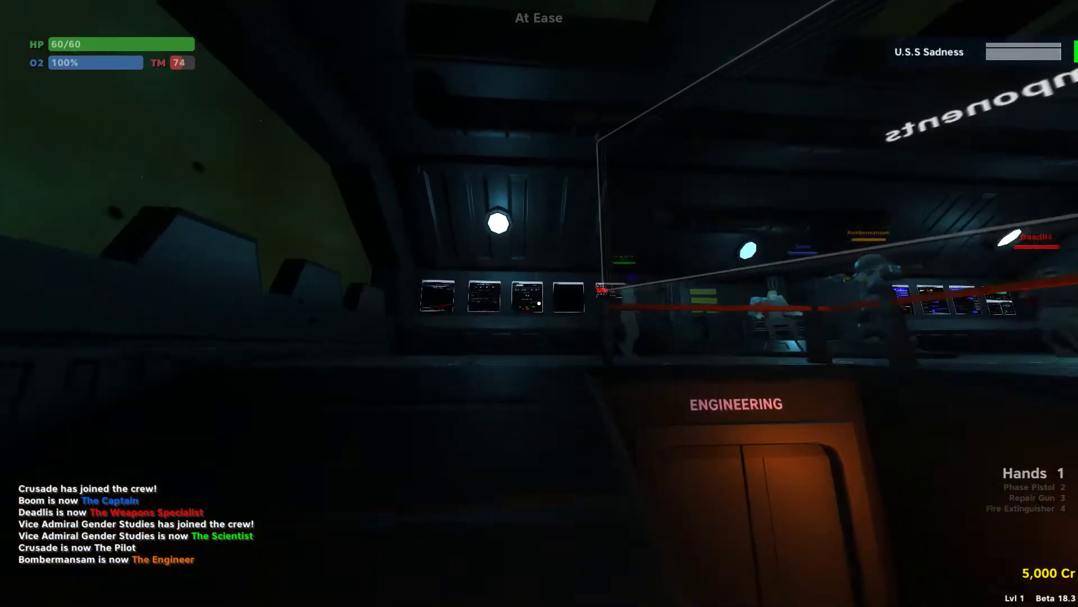
{"action": "key", "text": "w"}
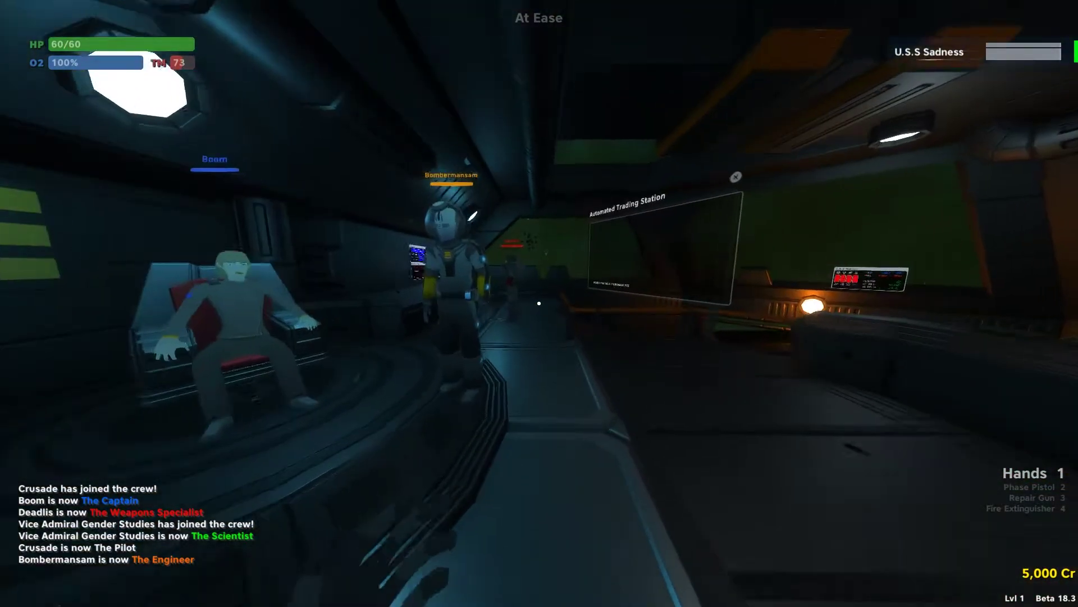
{"action": "key", "text": "w"}
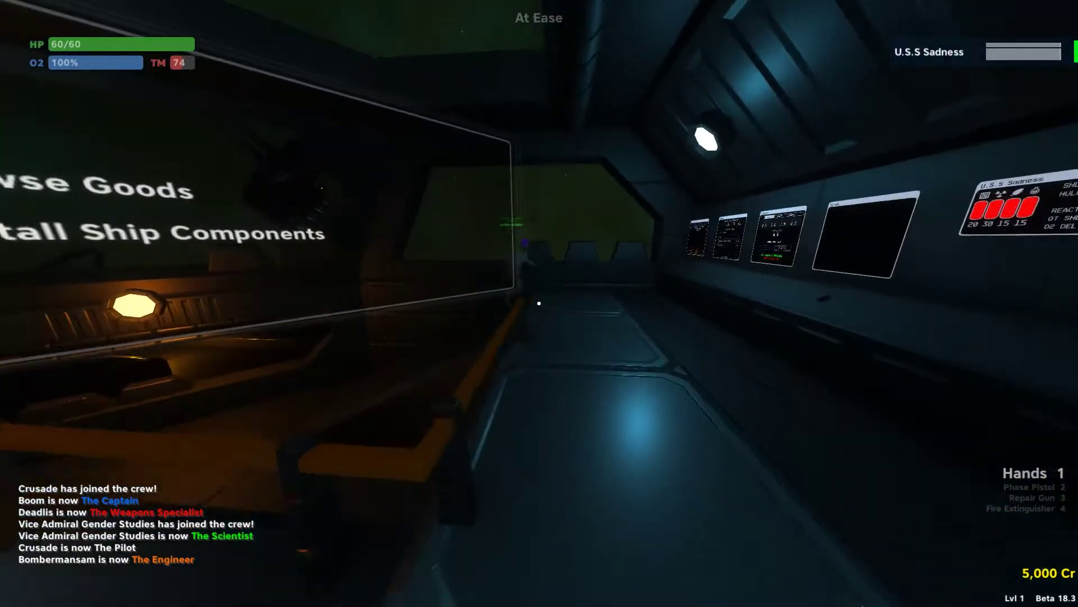
{"action": "key", "text": "w"}
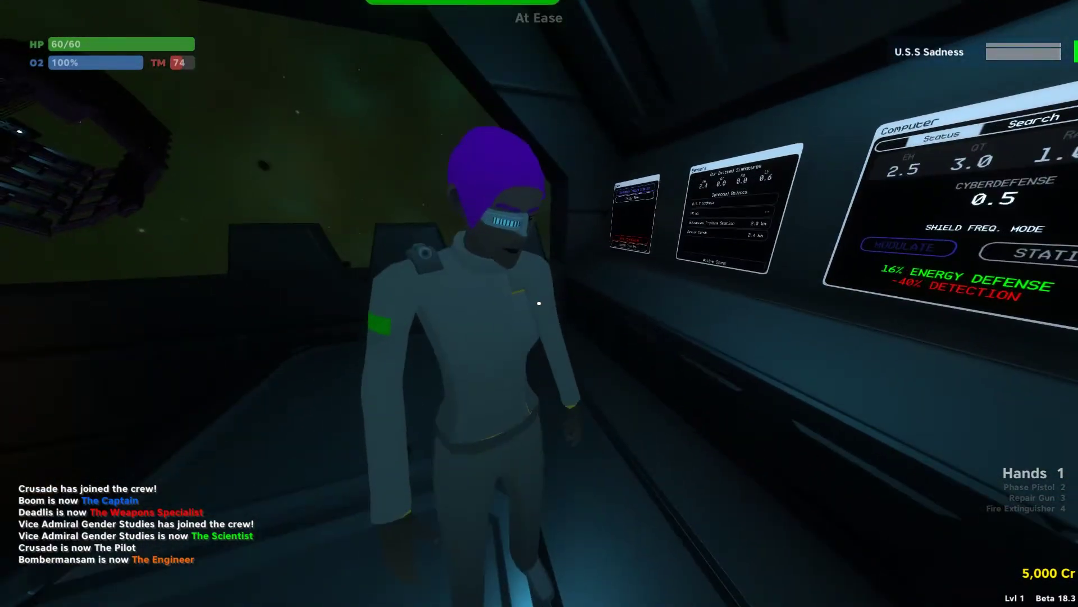
{"action": "key", "text": "w"}
{"action": "key", "text": "e"}
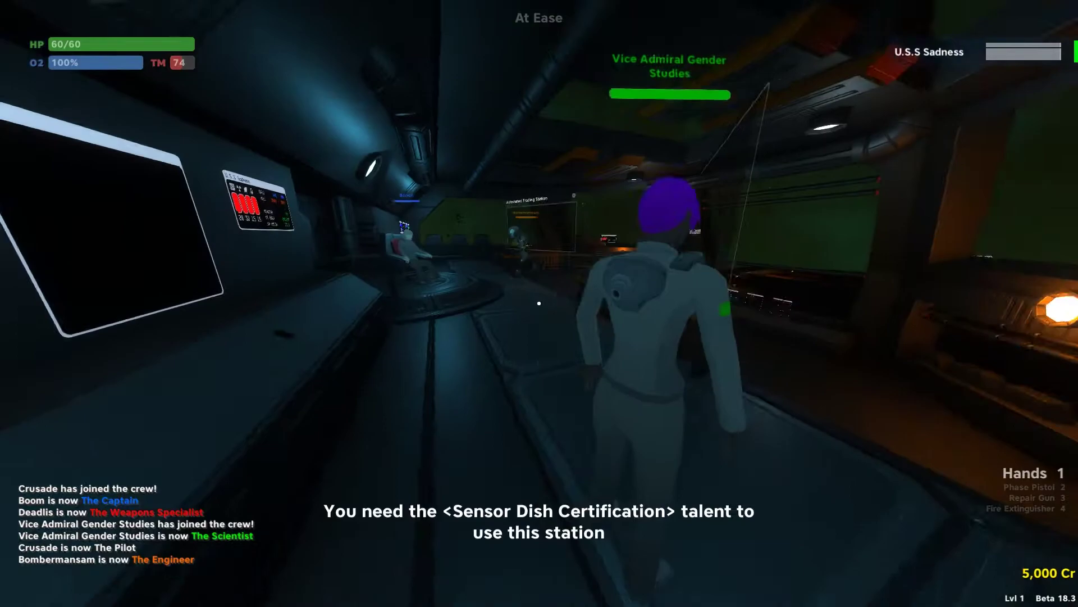
{"action": "key", "text": "w"}
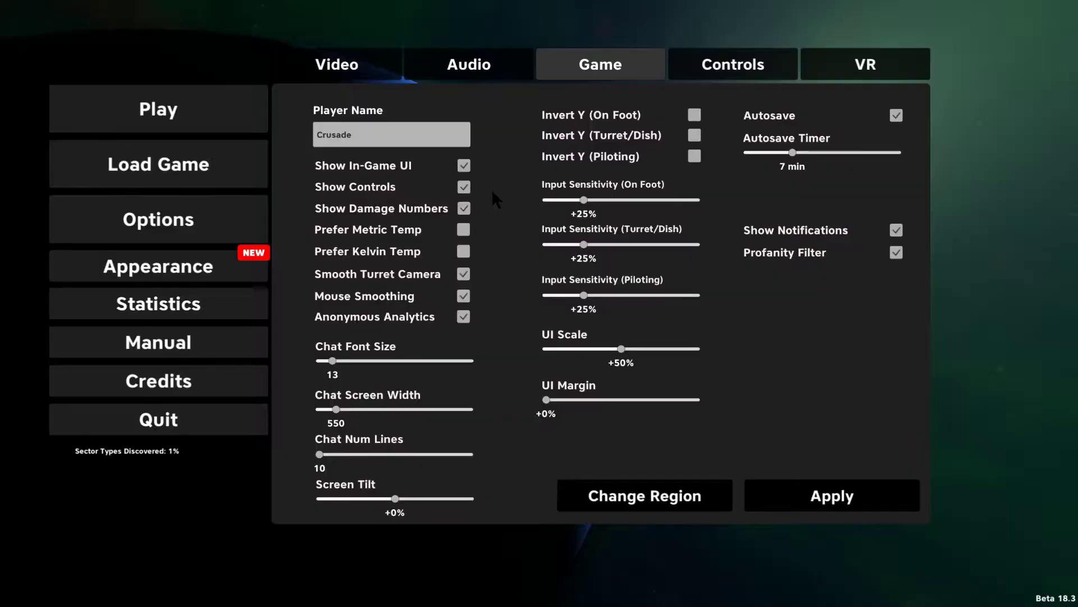
Turn on Prefer Metric Temp, then go to the crew list to join the private game.
{"action": "left_click", "coordinate": [464, 230]}
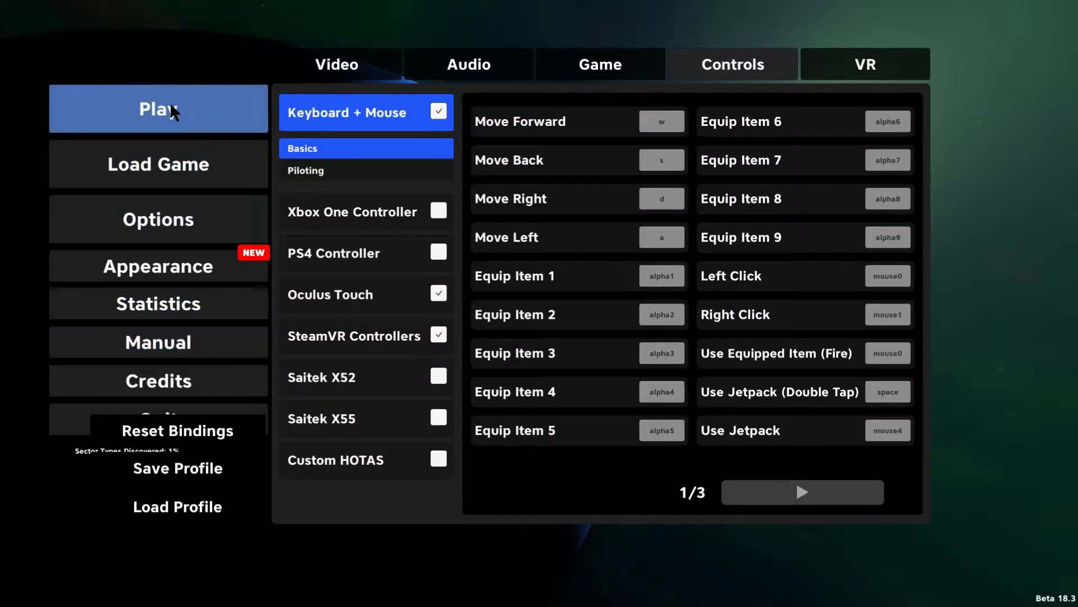
{"action": "left_click", "coordinate": [170, 101]}
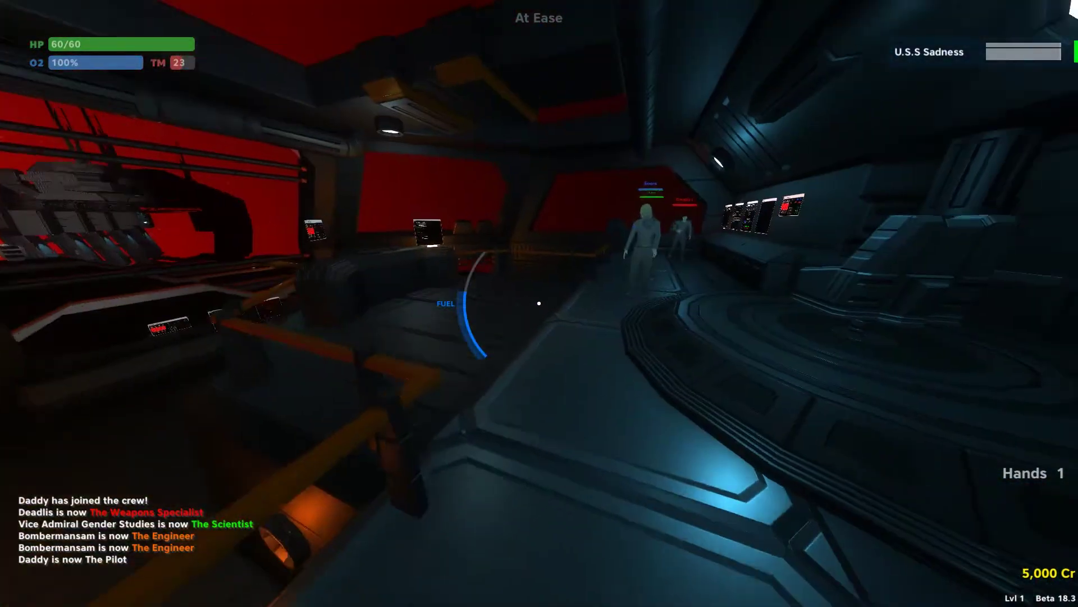
With the phase pistol drawn, walk through the ship across the bridge toward the pilot chair.
{"action": "key", "text": "1"}
{"action": "key", "text": "w"}
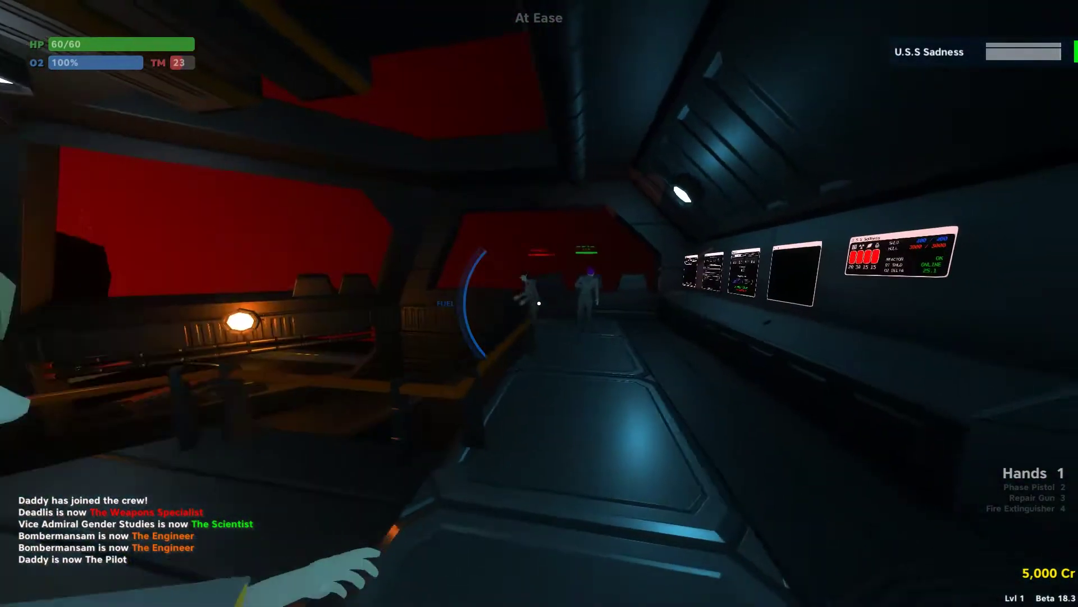
{"action": "key", "text": "w"}
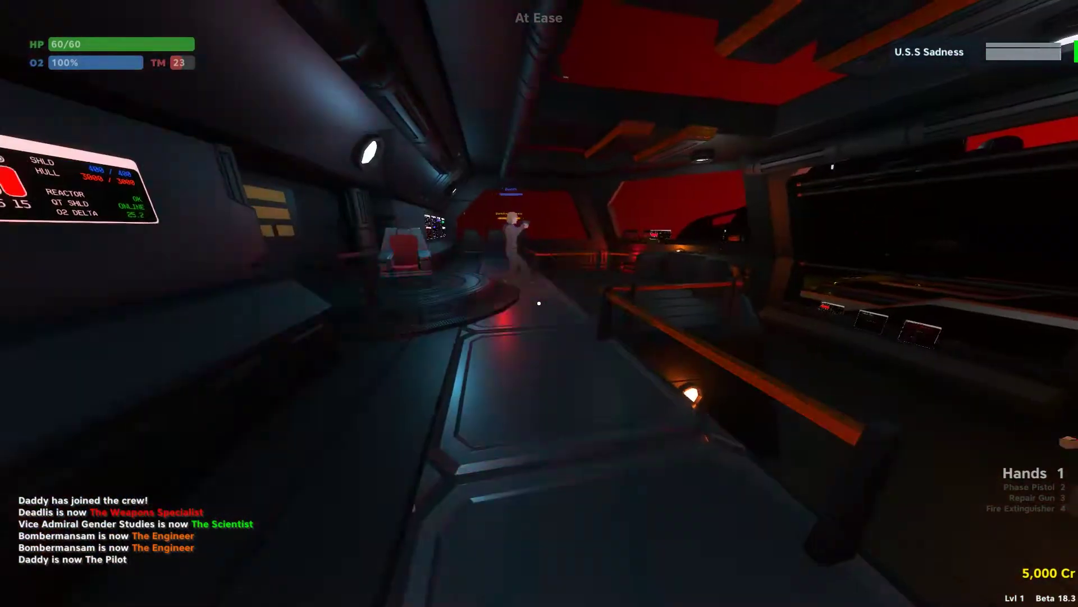
{"action": "key", "text": "w"}
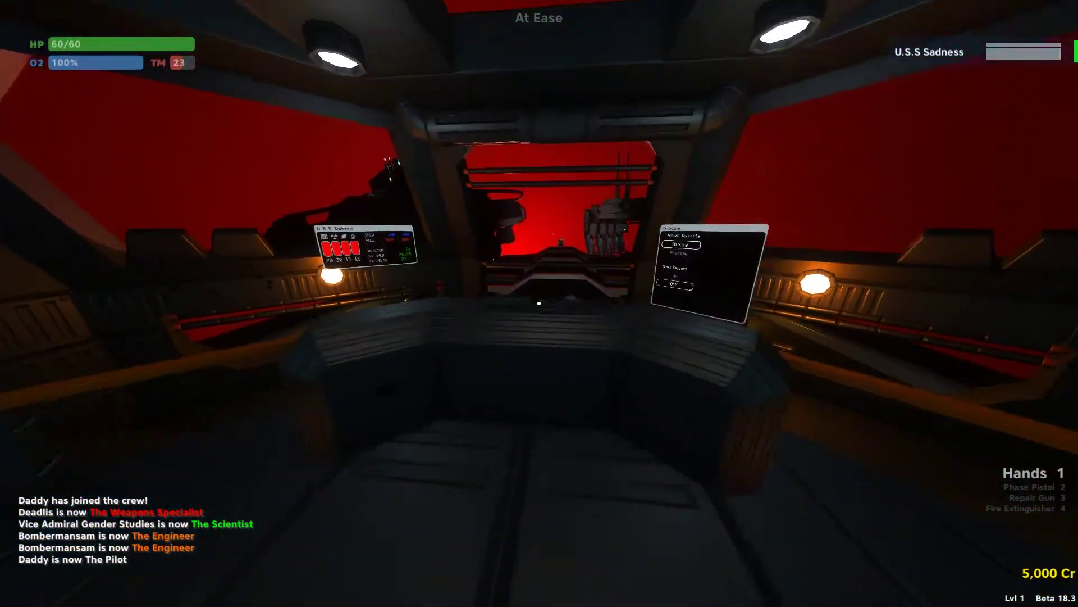
{"action": "key", "text": "w"}
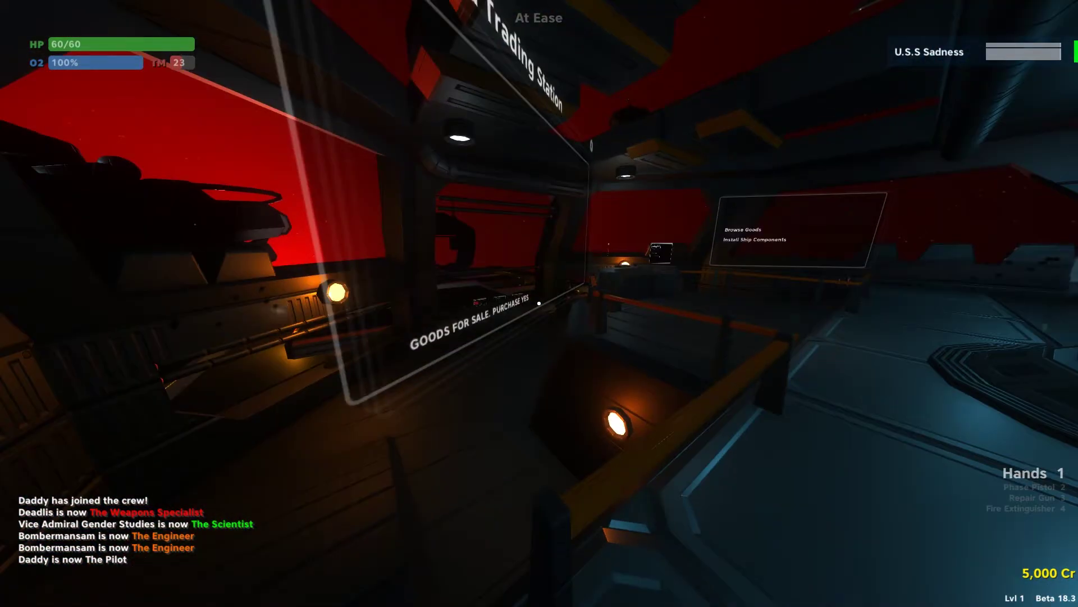
{"action": "key", "text": "w"}
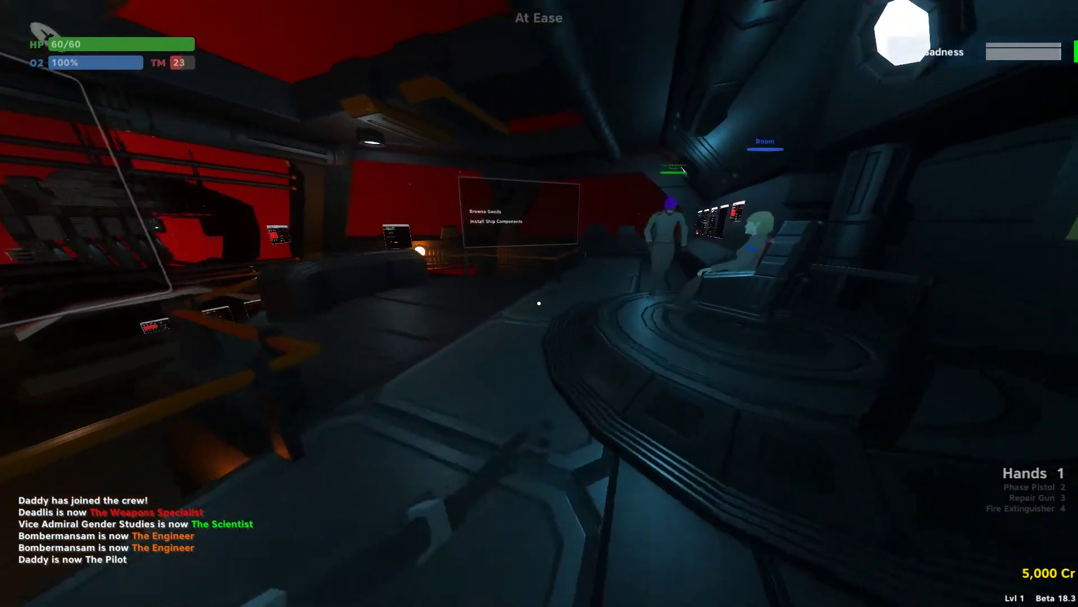
{"action": "key", "text": "w"}
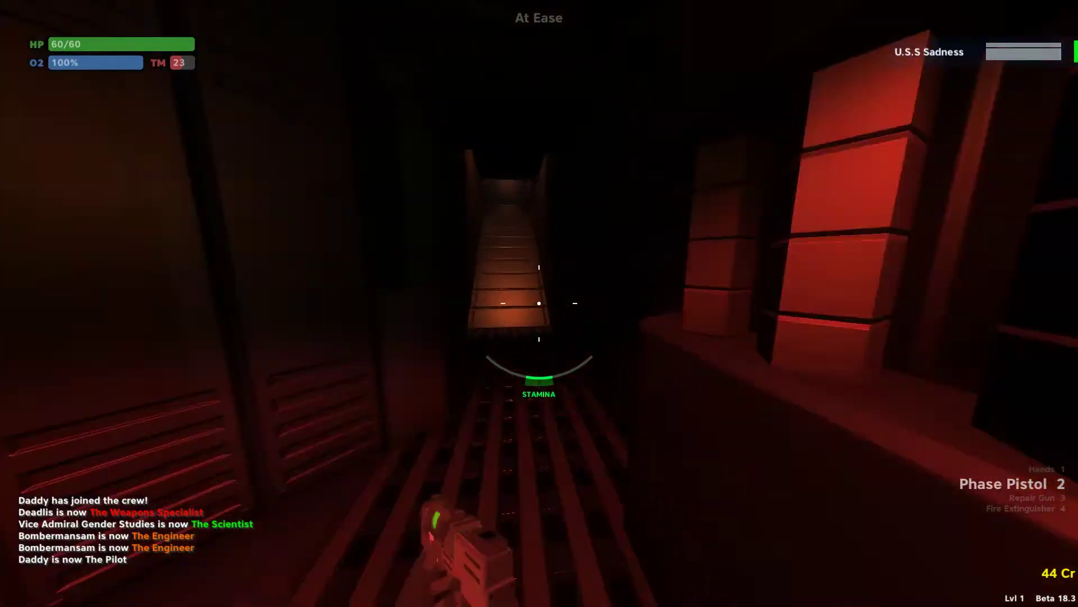
Walk through the red-lit hangar and sprint through Engineering toward the bridge hallway.
{"action": "key", "text": "w"}
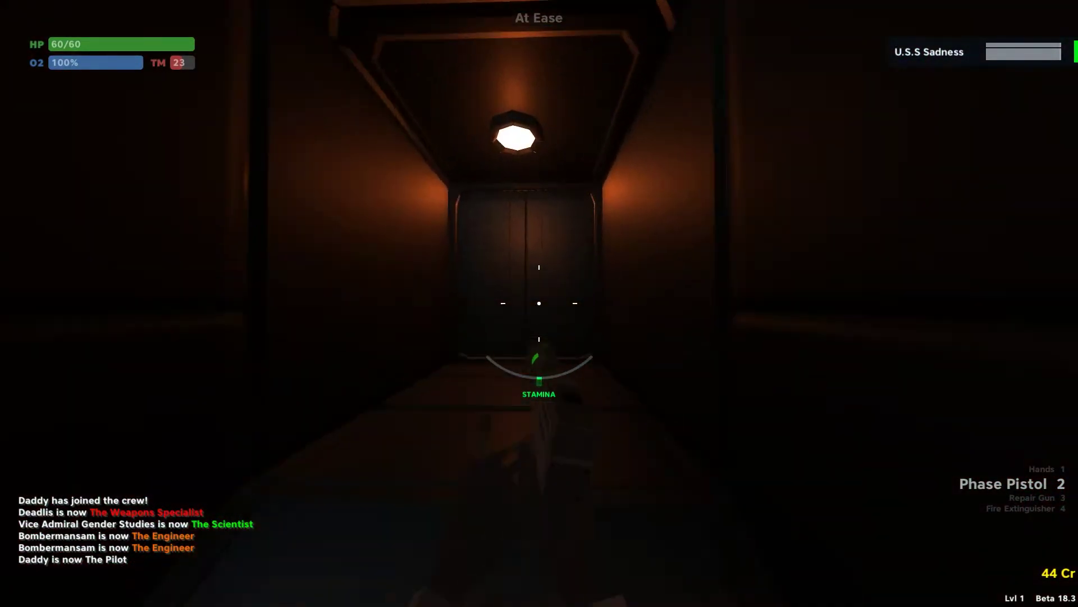
{"action": "key", "text": "w"}
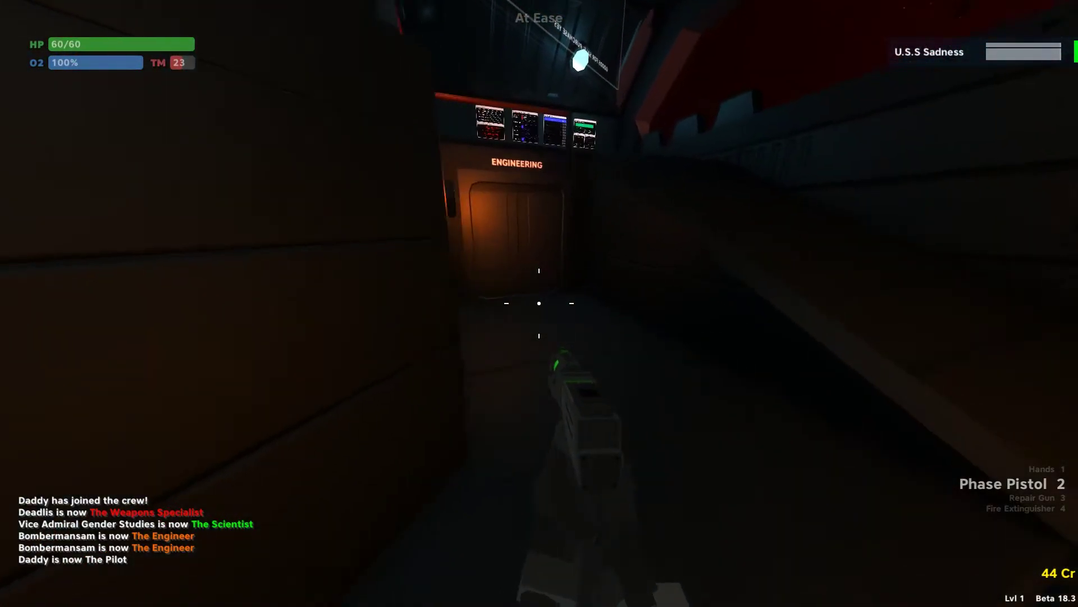
{"action": "key", "text": "shift+w"}
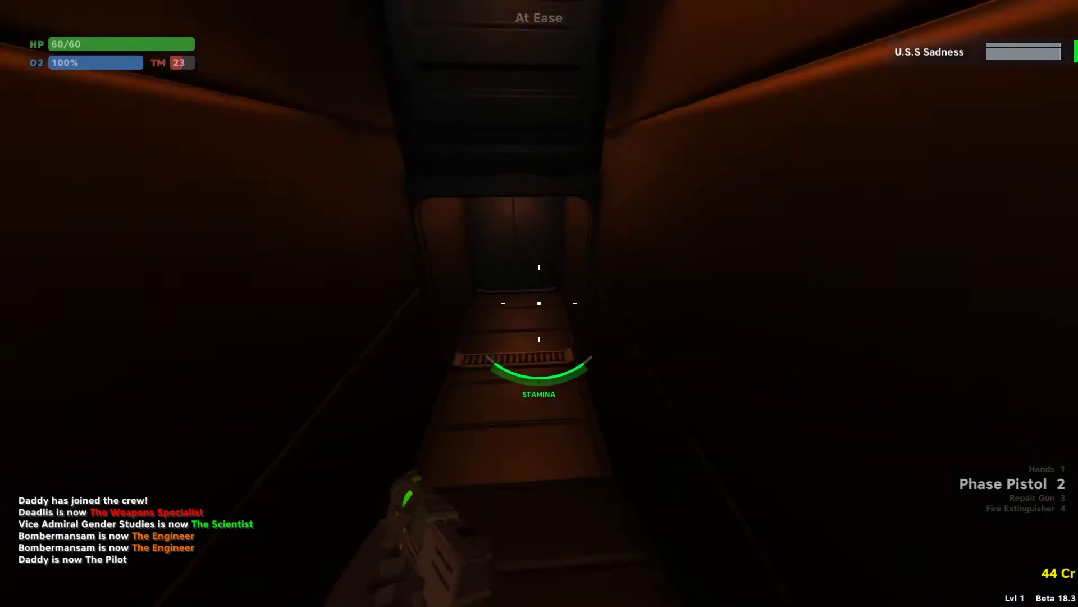
{"action": "key", "text": "w"}
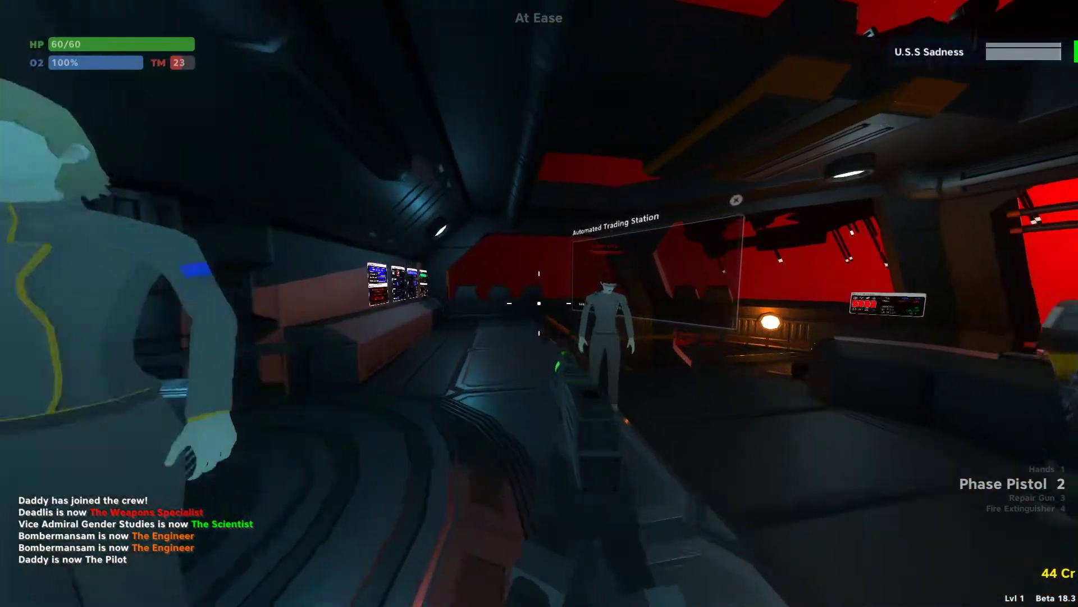
Go to the pilot console and take control of piloting the ship.
{"action": "key", "text": "w"}
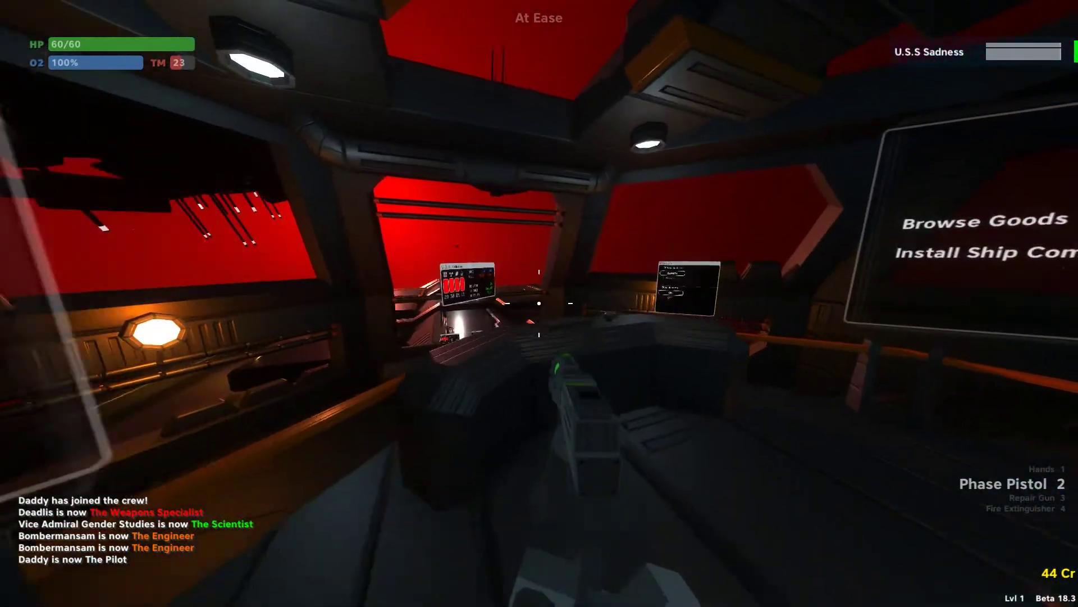
{"action": "key", "text": "s"}
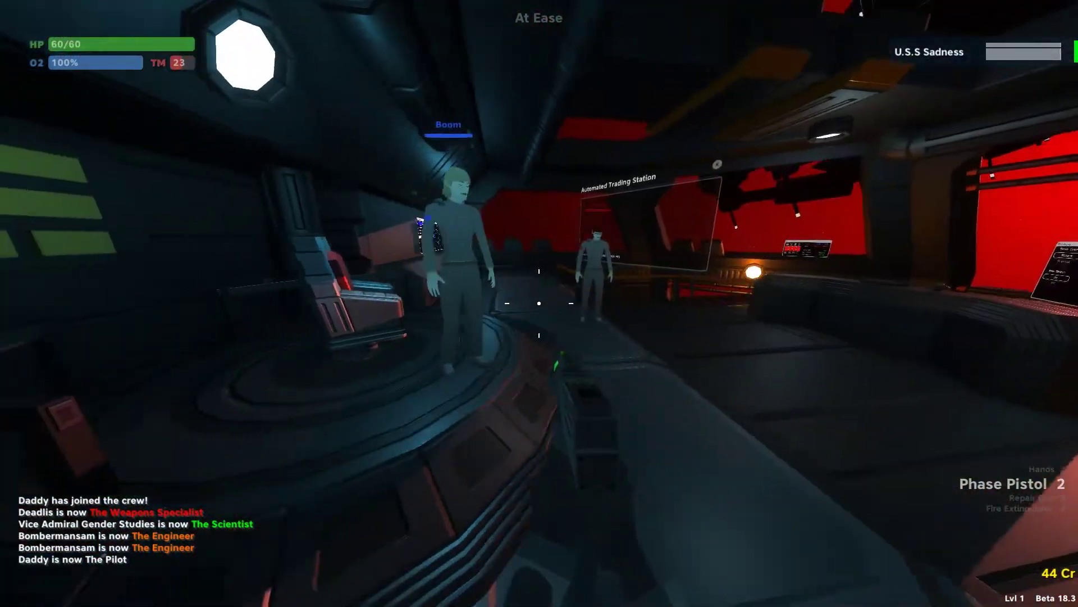
{"action": "key", "text": "w"}
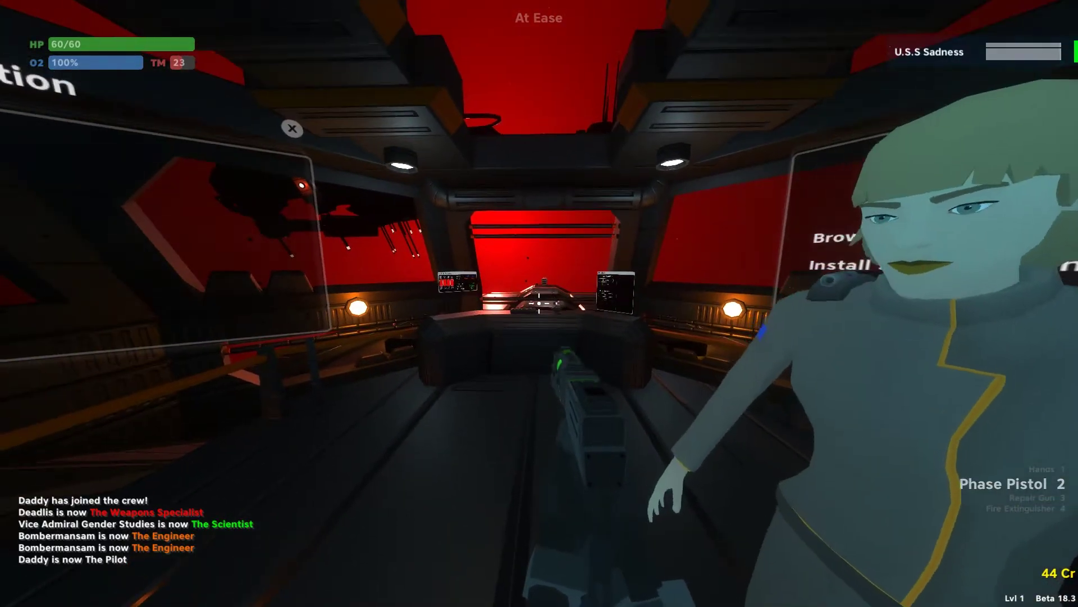
{"action": "key", "text": "s"}
{"action": "key", "text": "w"}
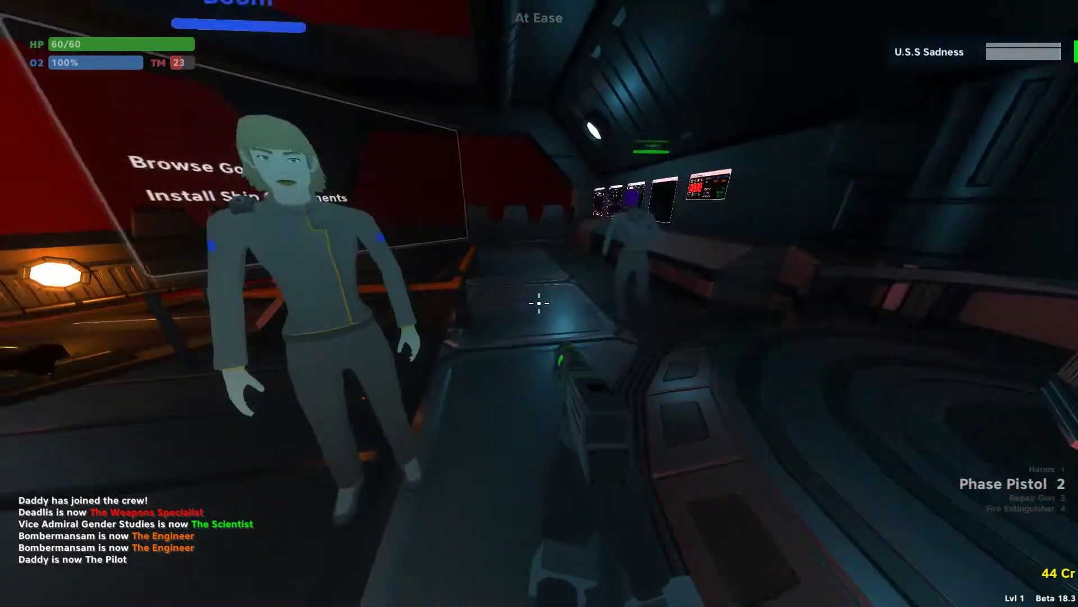
{"action": "key", "text": "w"}
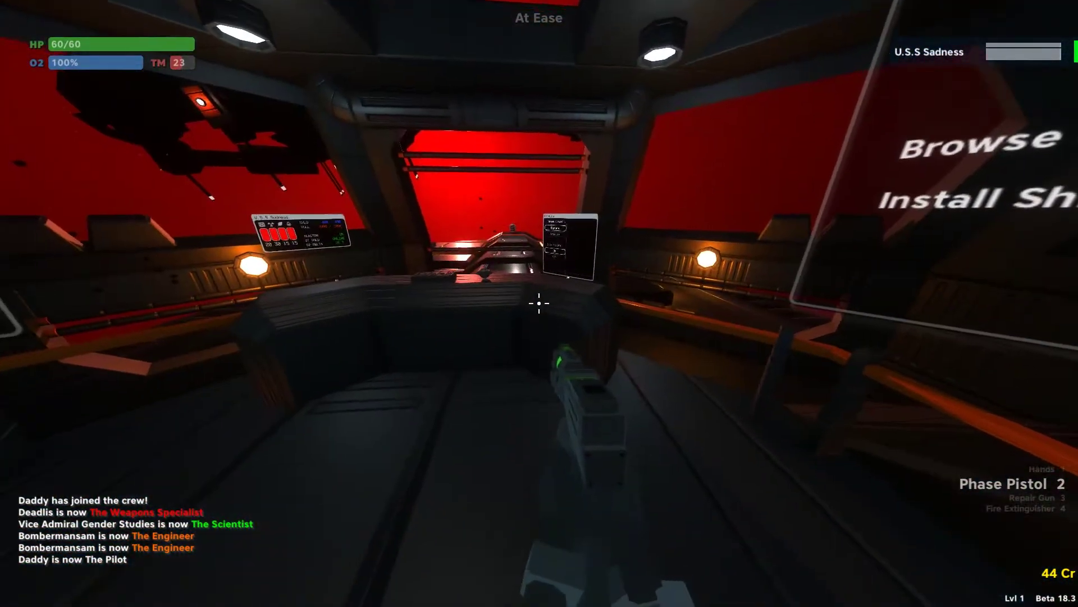
{"action": "key", "text": "e"}
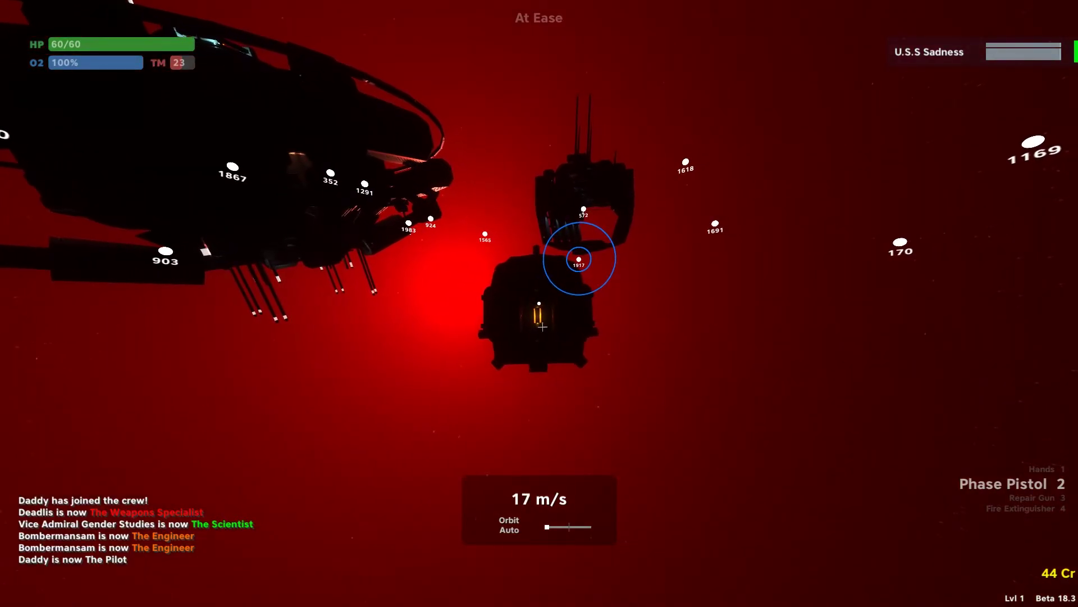
Throttle up and fly the ship away from the station.
{"action": "key", "text": "w"}
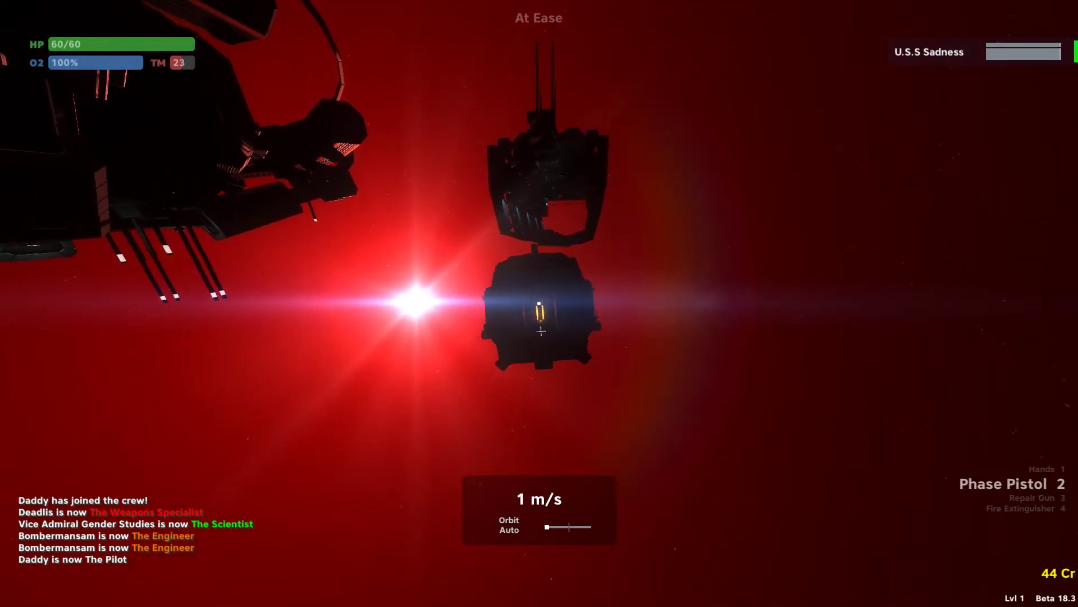
{"action": "key", "text": "w"}
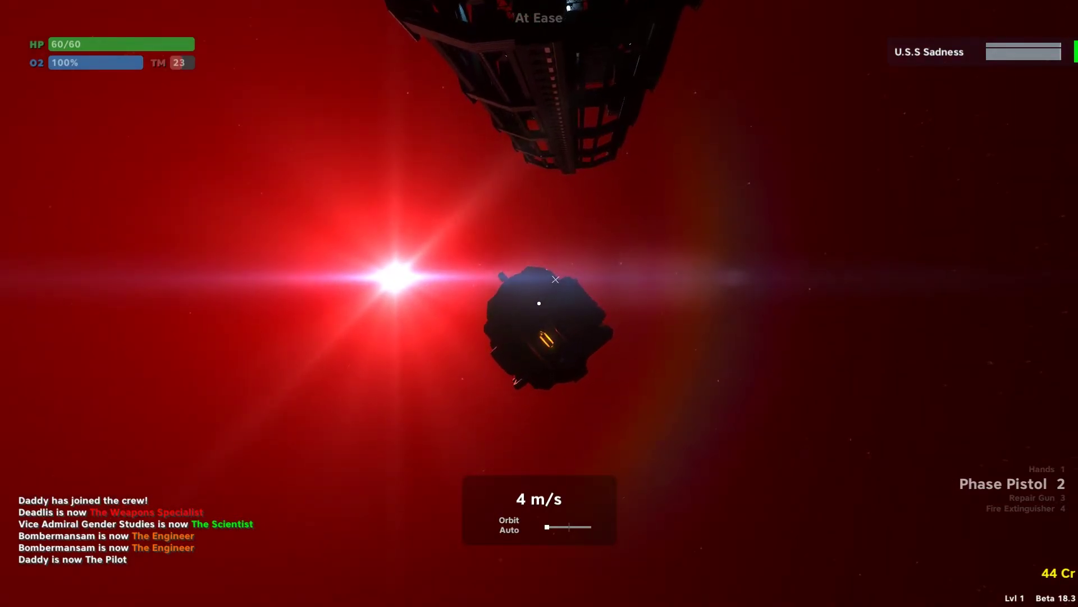
Accelerate the ship toward the marked waypoints.
{"action": "key", "text": "shift"}
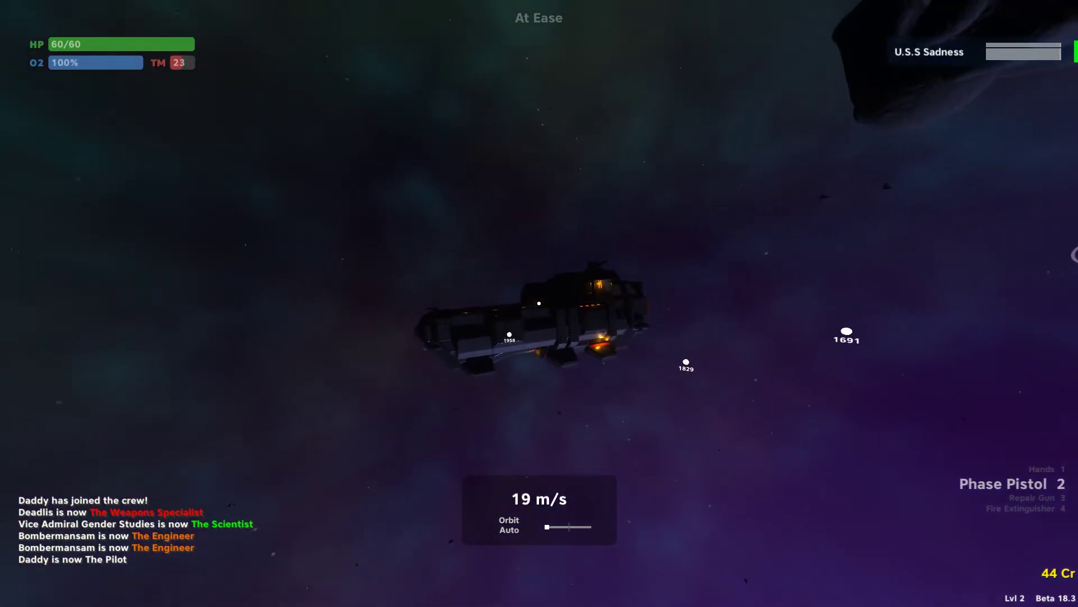
Work the throttle during the drone fight, going to full speed twice and finally stopping.
{"action": "key", "text": "w"}
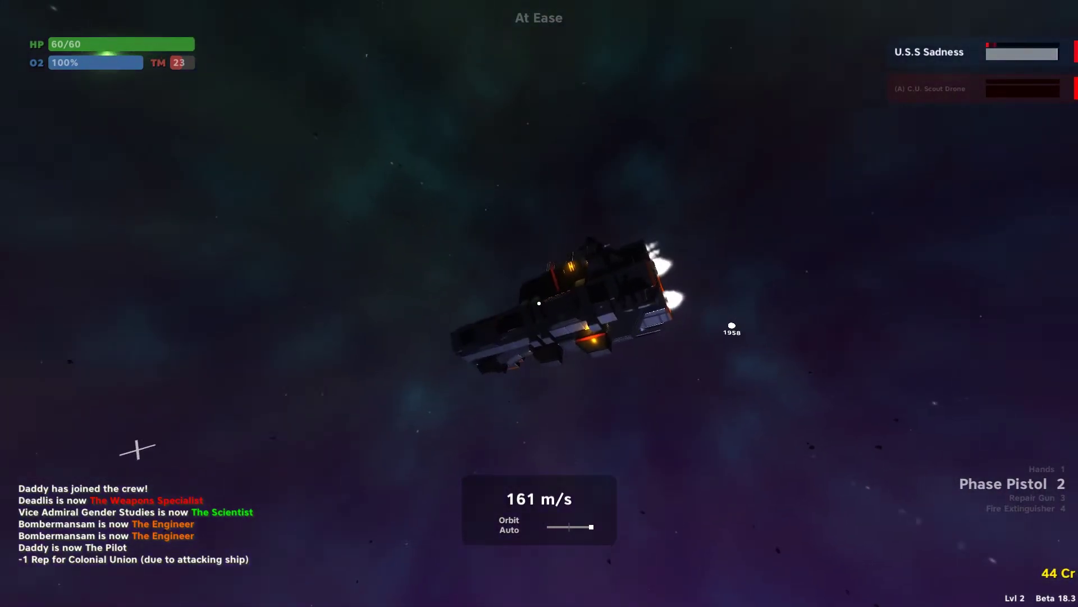
{"action": "key", "text": "s"}
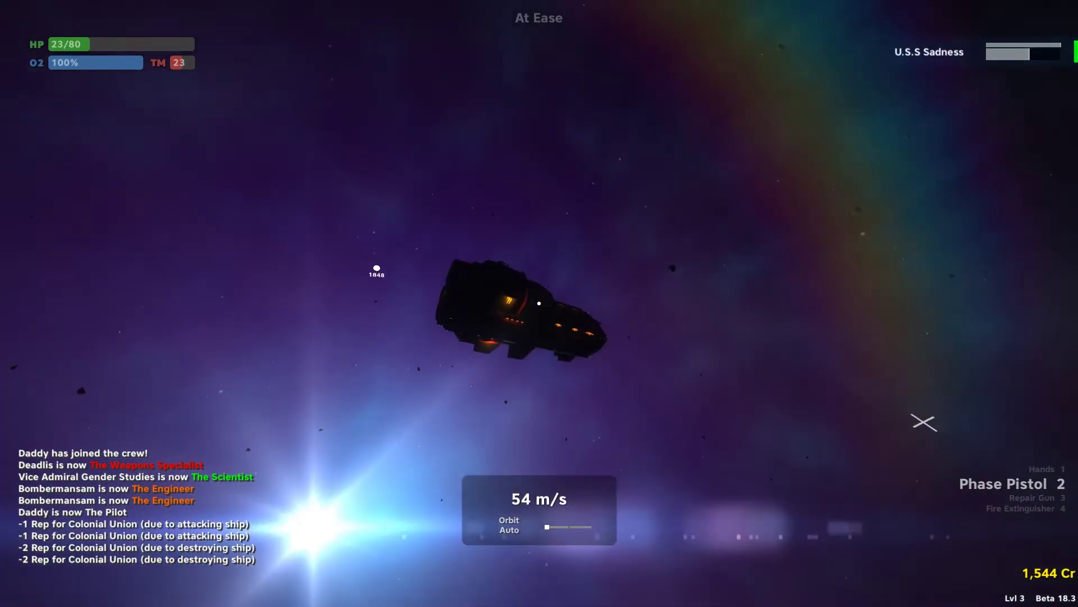
{"action": "key", "text": "w"}
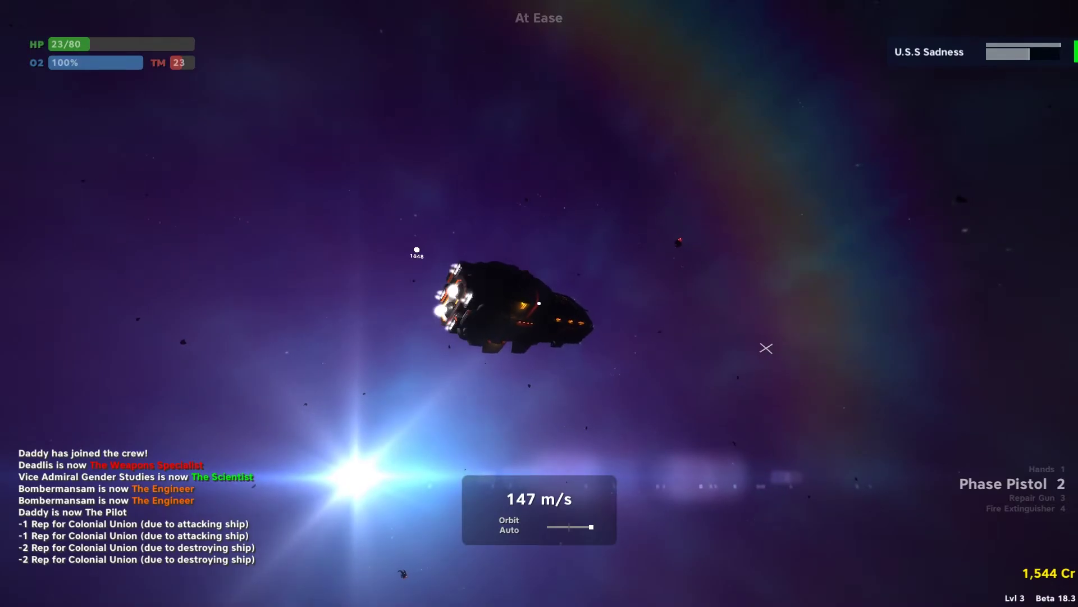
{"action": "key", "text": "s"}
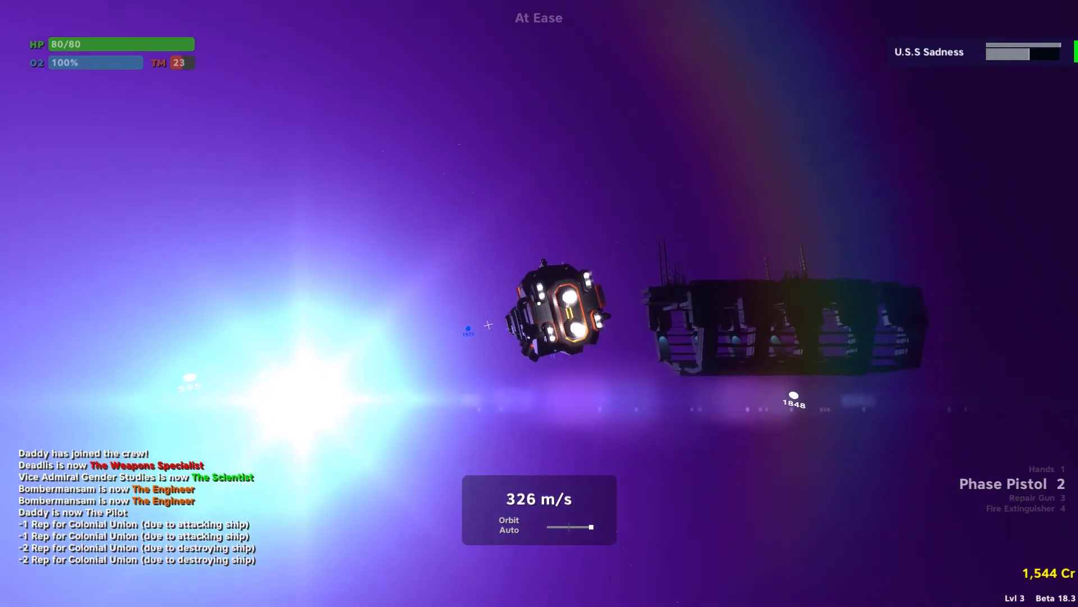
Drop the throttle to slow the ship near the W.D. Hub.
{"action": "key", "text": "s"}
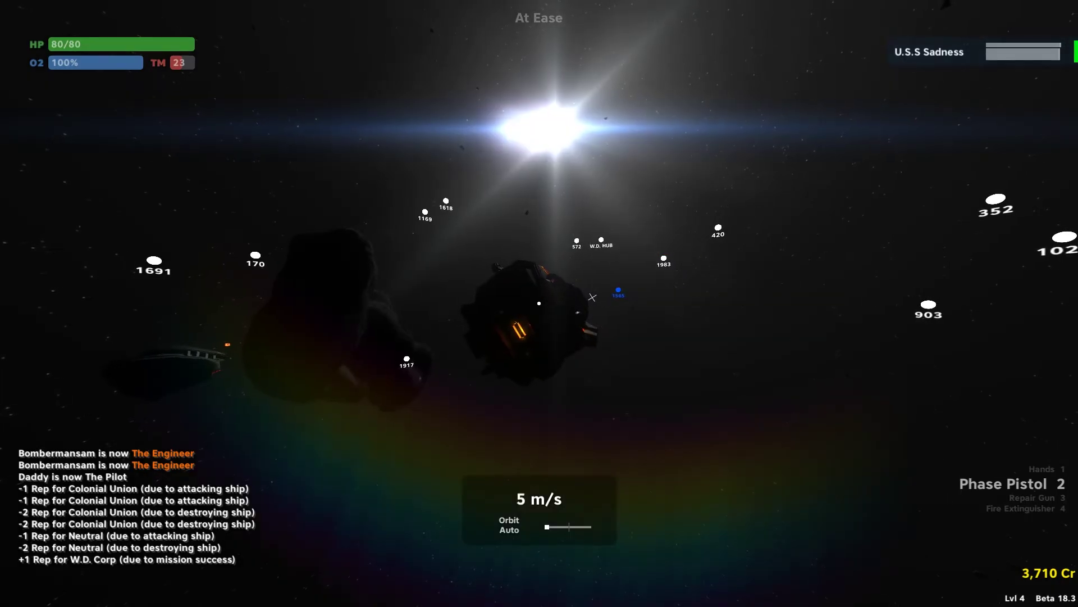
Throttle to full speed through the blue asteroids, then slow down near the wreck.
{"action": "key", "text": "w"}
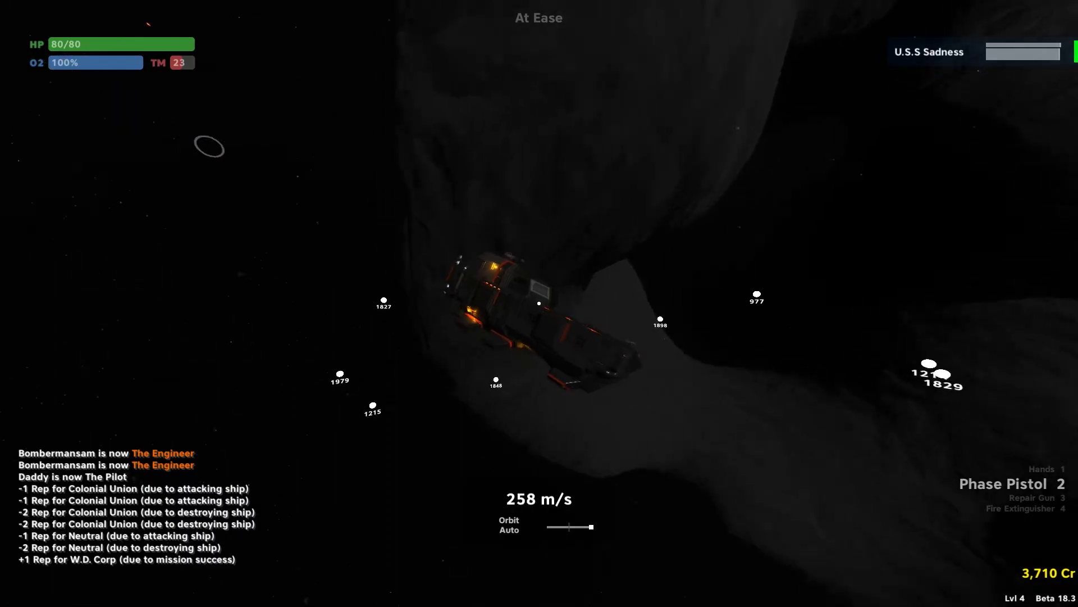
{"action": "key", "text": "s"}
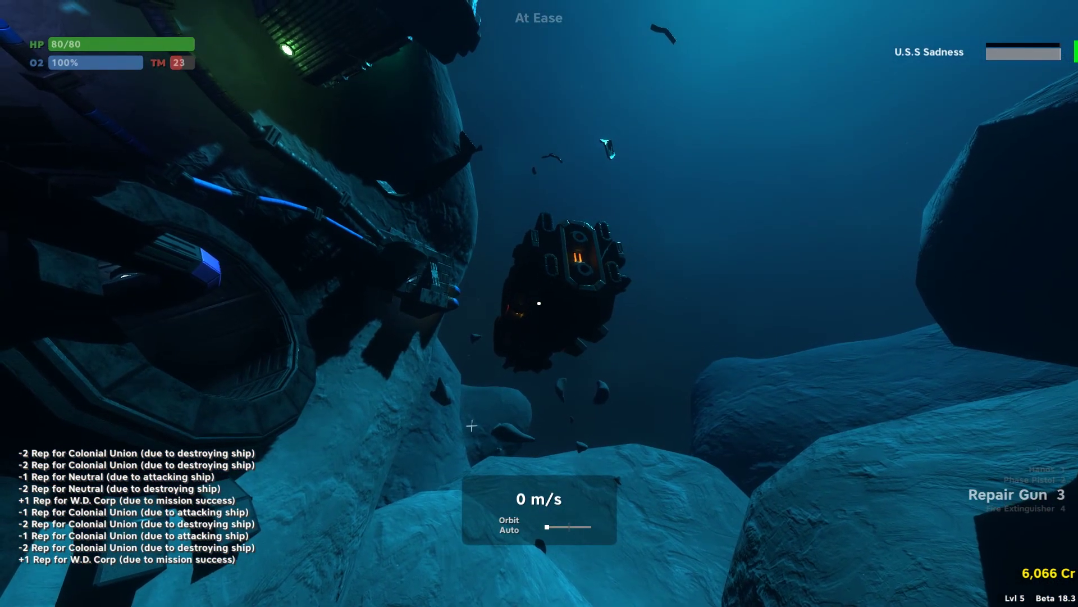
Nudge the throttle so the ship creeps forward at 3 m/s beside the wreck.
{"action": "key", "text": "w"}
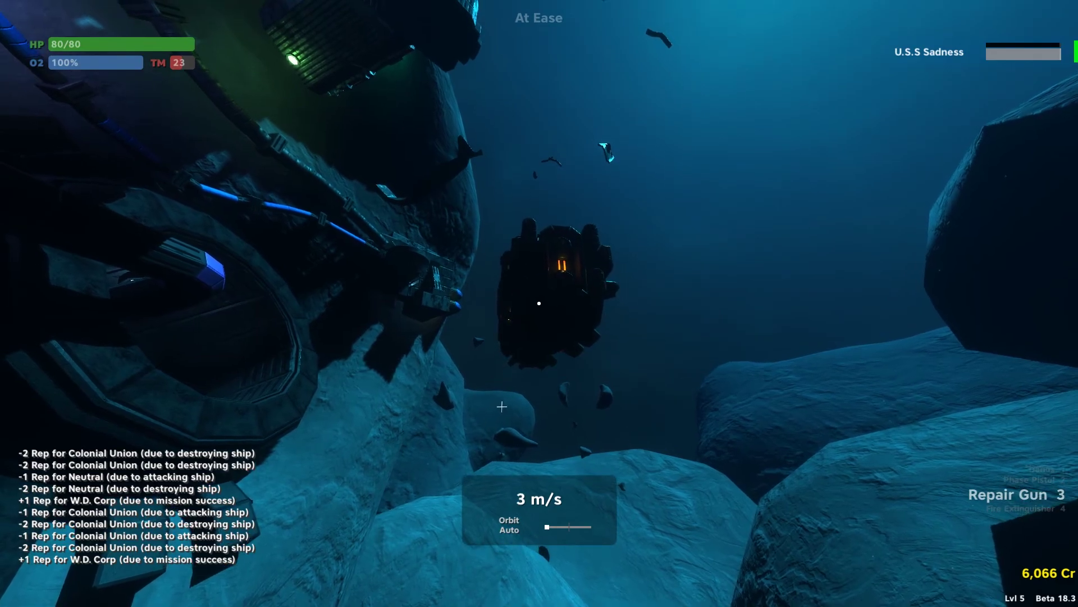